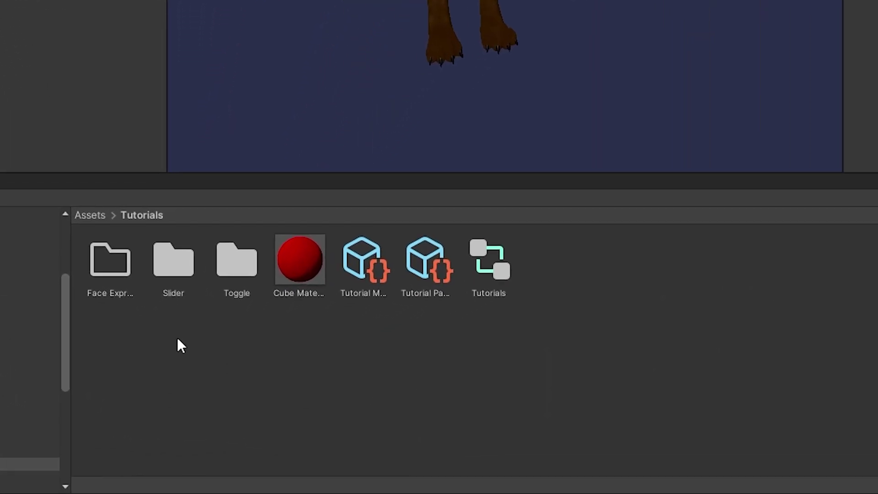
Step: Create a new animation clip named 'Idle Face' in the Face Expressions folder
double_click(114, 272)
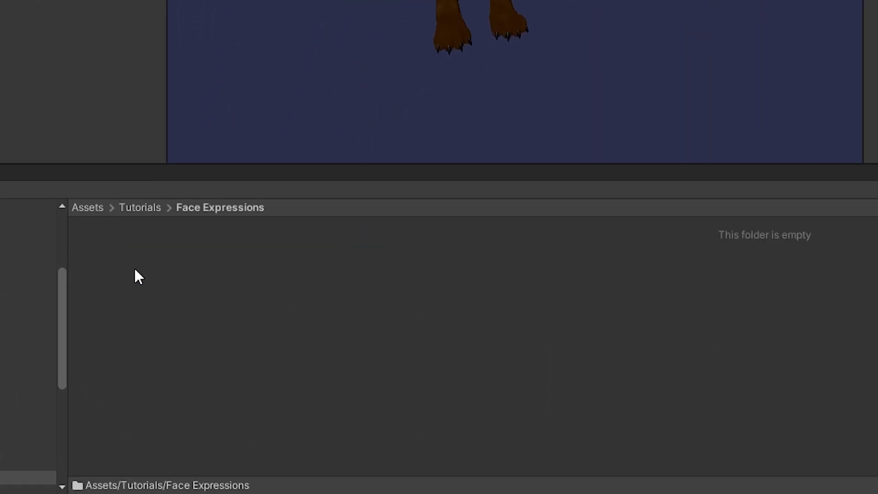
right_click(135, 270)
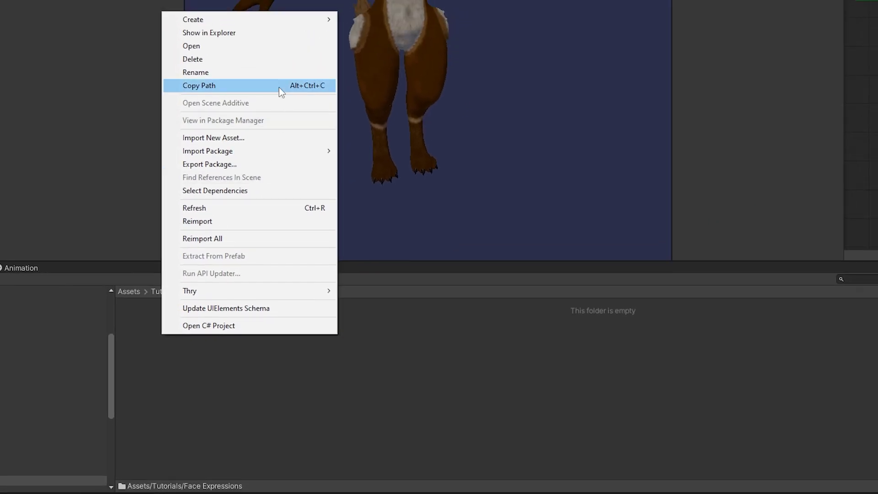
mouse_move(304, 19)
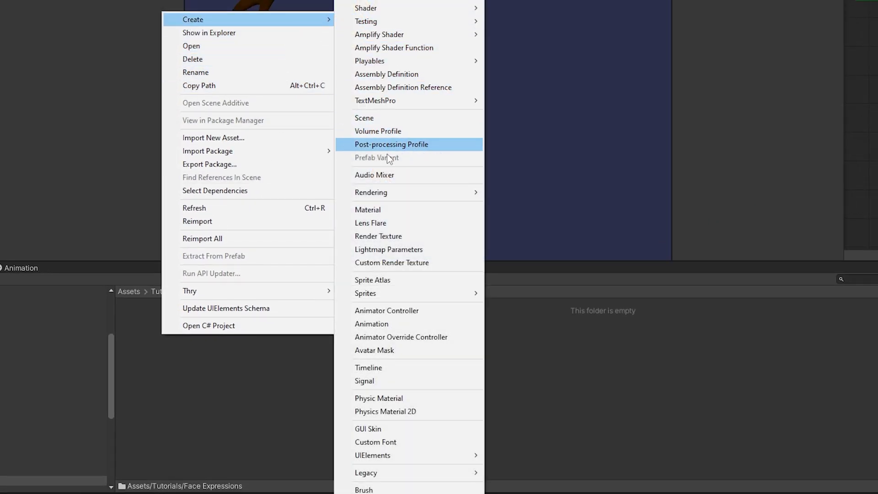
click(380, 323)
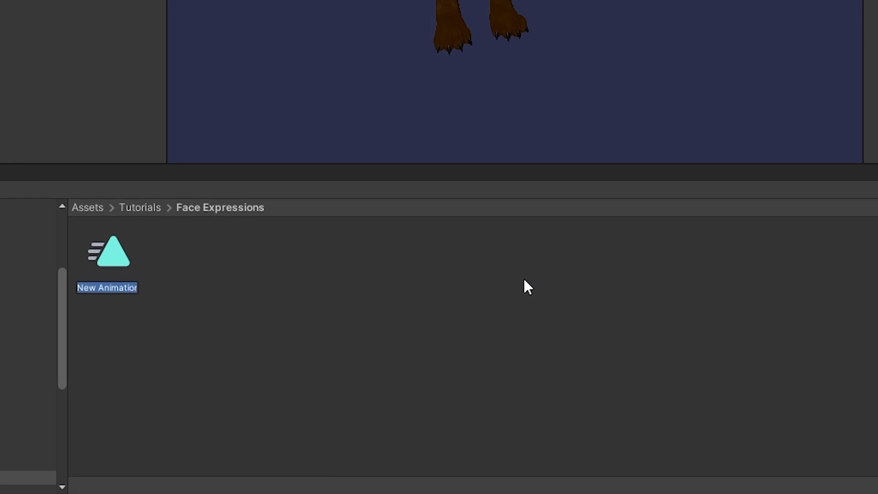
key(BackSpace)
text(Idle Face)
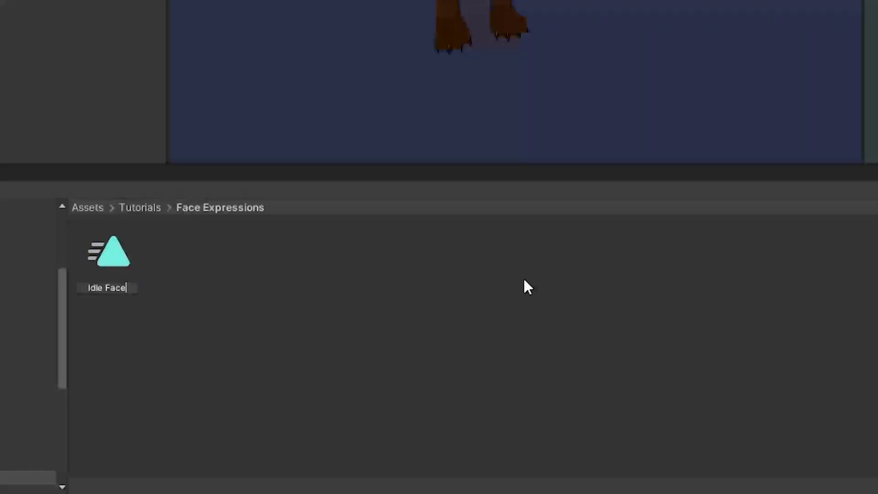
key(Return)
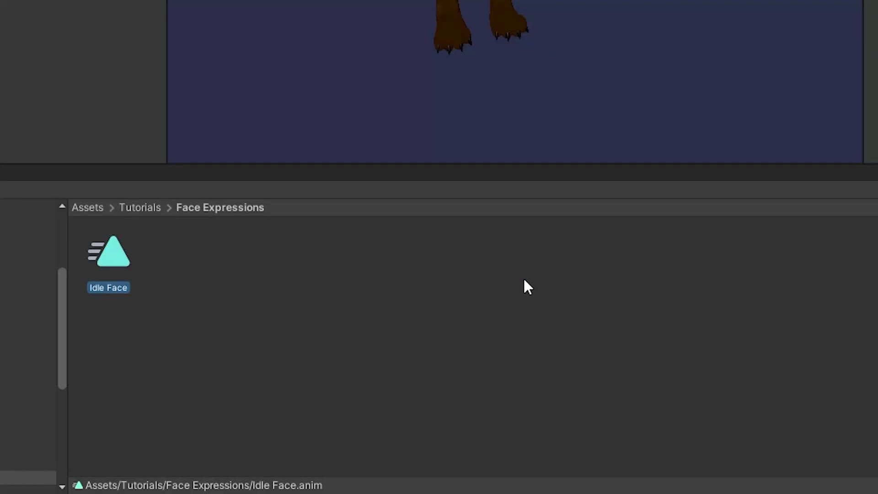
Step: Duplicate Idle Face into 'Happy Face', 'Angry Face' and 'Tongue Blep Face' clips
click(161, 273)
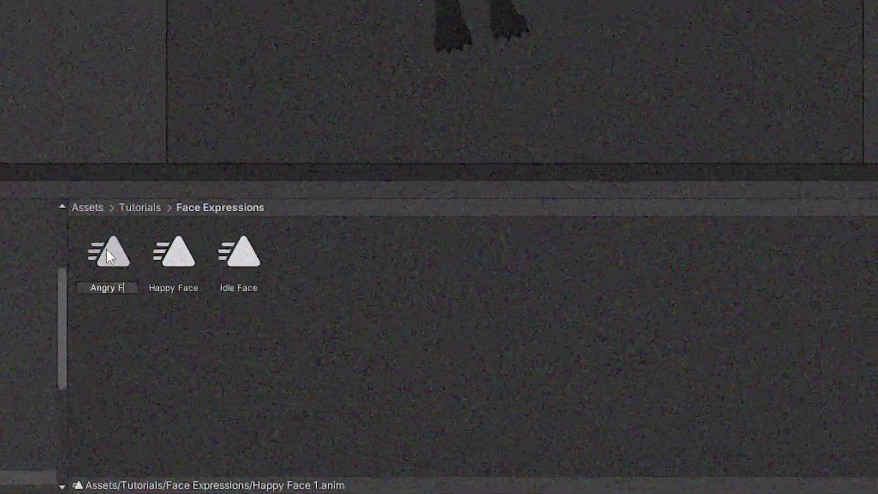
key(Return)
key(ctrl+d)
key(F2)
text(Tongue Blep Face)
key(Return)
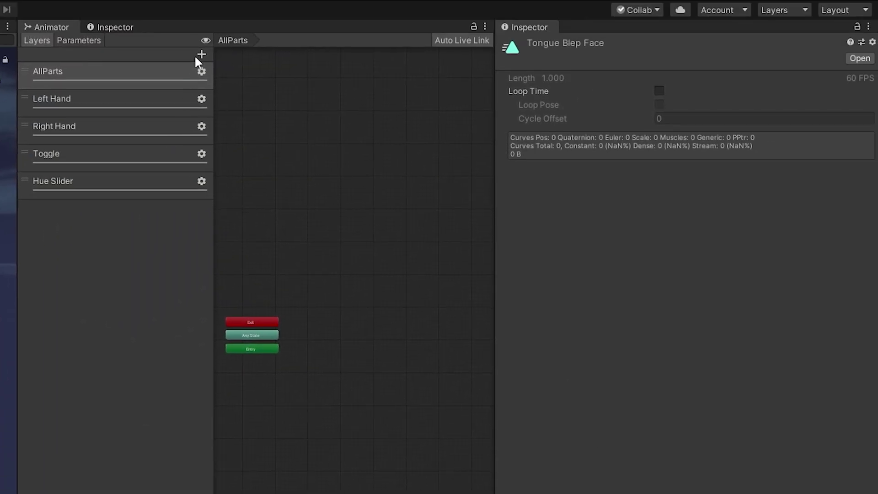
Step: Add two animator layers named 'Expressions' and 'Reset Expressions'
click(201, 54)
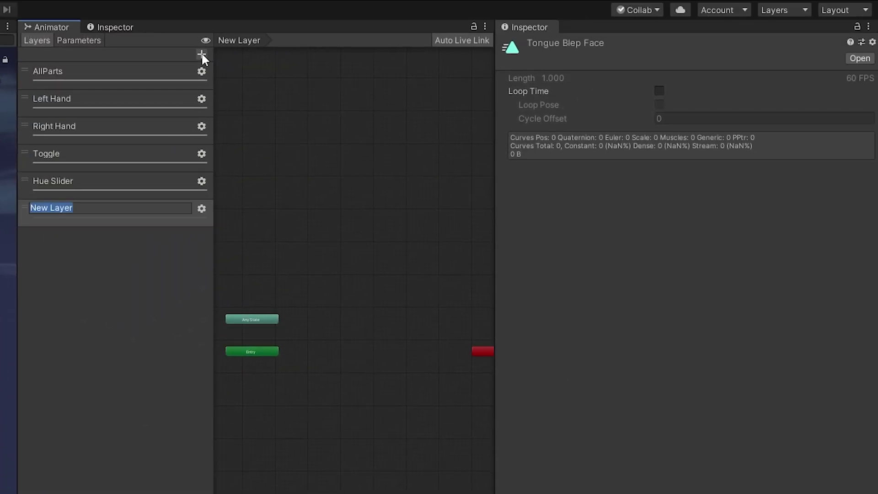
text(Expressions)
key(Return)
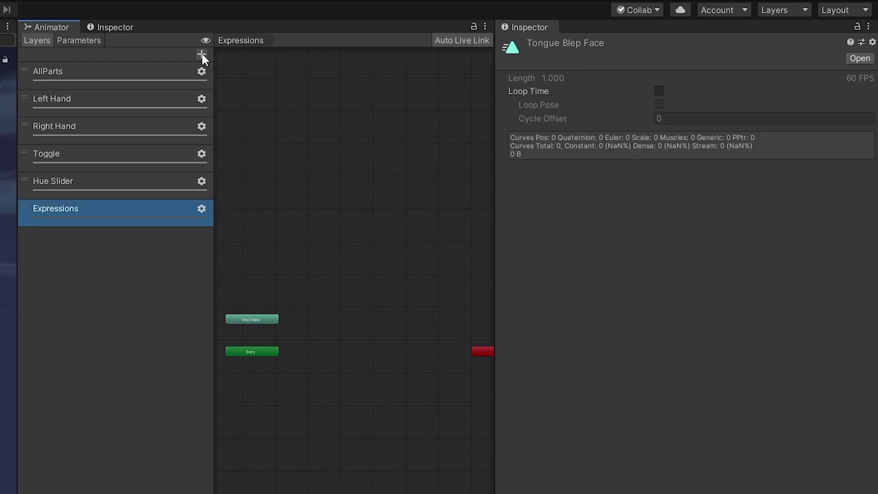
click(201, 53)
text(Reset Expressions)
key(Return)
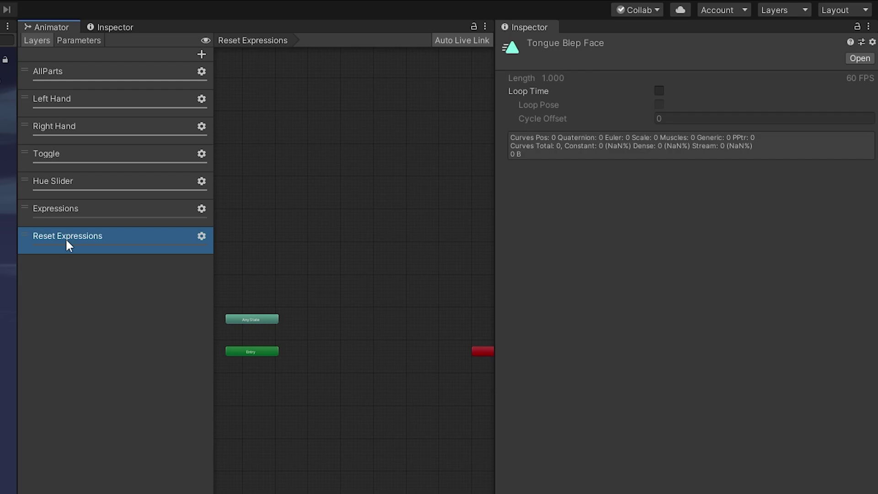
Step: Move Reset Expressions below Right Hand and raise both layers' weights to 1
drag(55, 241, 76, 187)
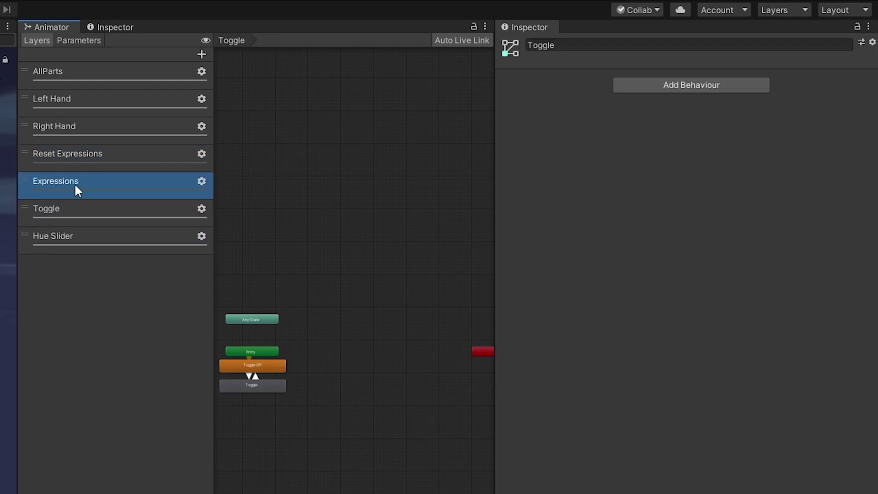
click(201, 154)
drag(294, 156, 380, 168)
click(201, 181)
click(202, 181)
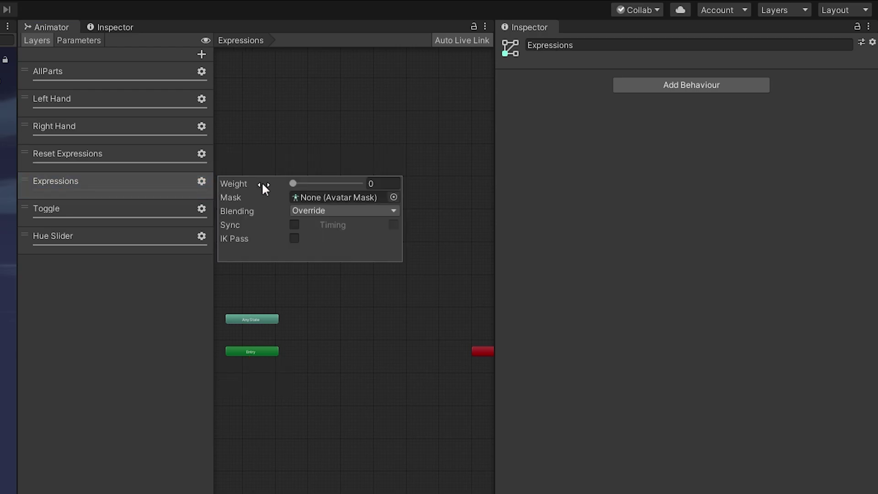
drag(261, 183, 368, 185)
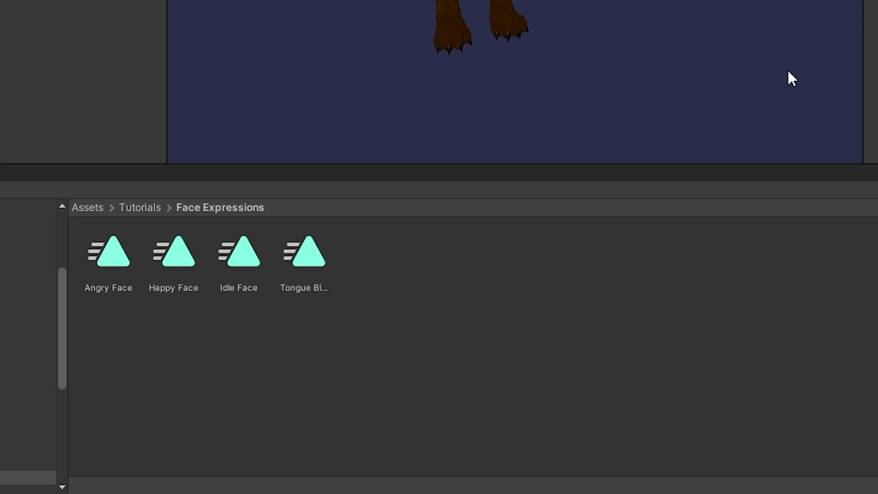
Step: Add Idle Face as the Reset Expressions default state with Write Defaults off, and make the clip loop
drag(238, 263, 443, 229)
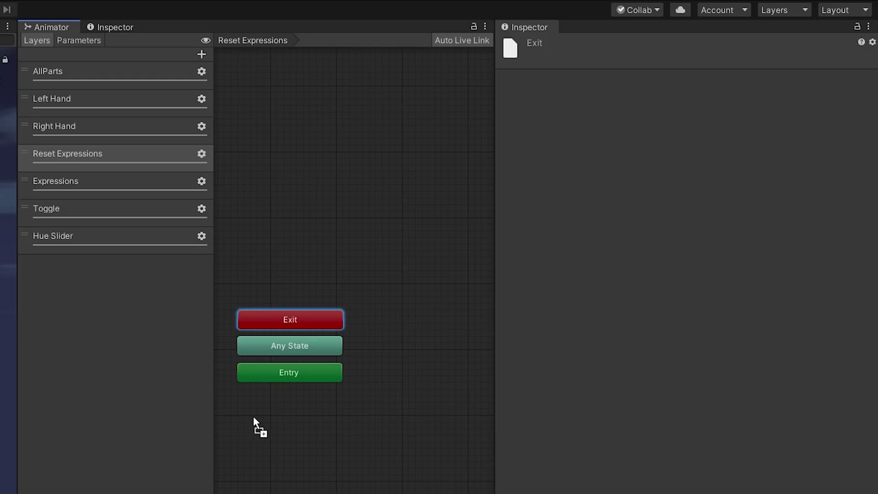
drag(255, 424, 285, 405)
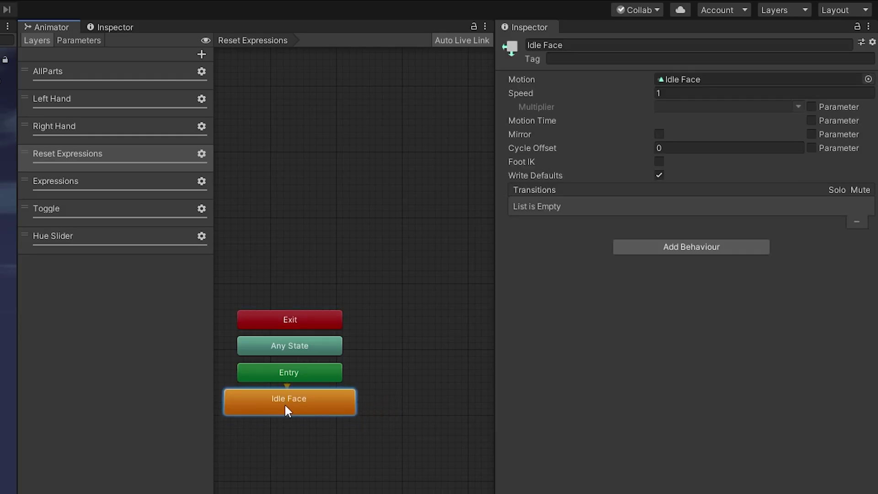
click(659, 175)
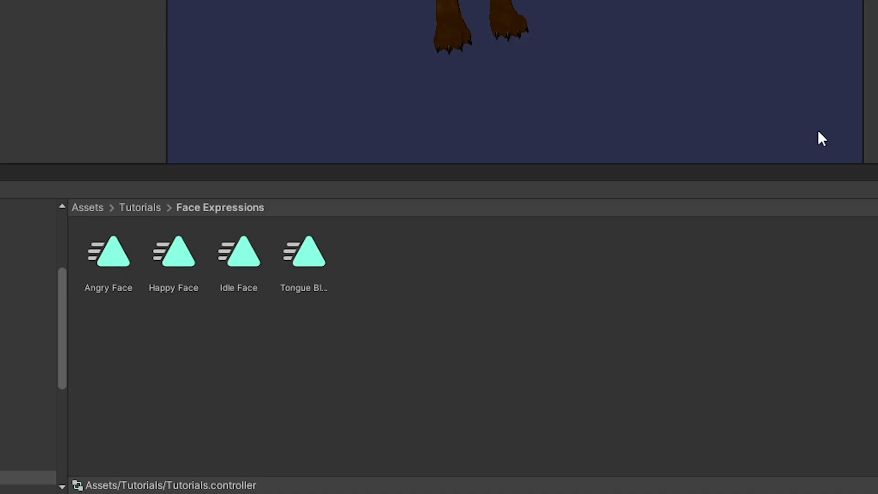
click(248, 254)
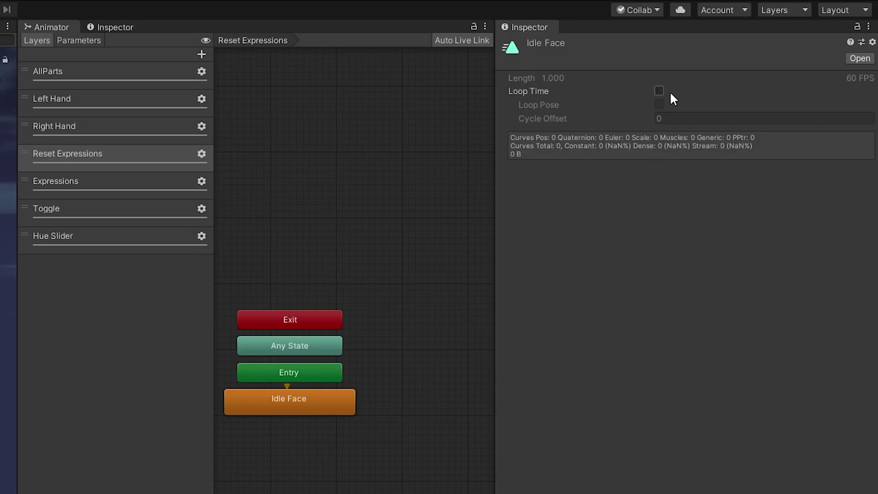
click(660, 90)
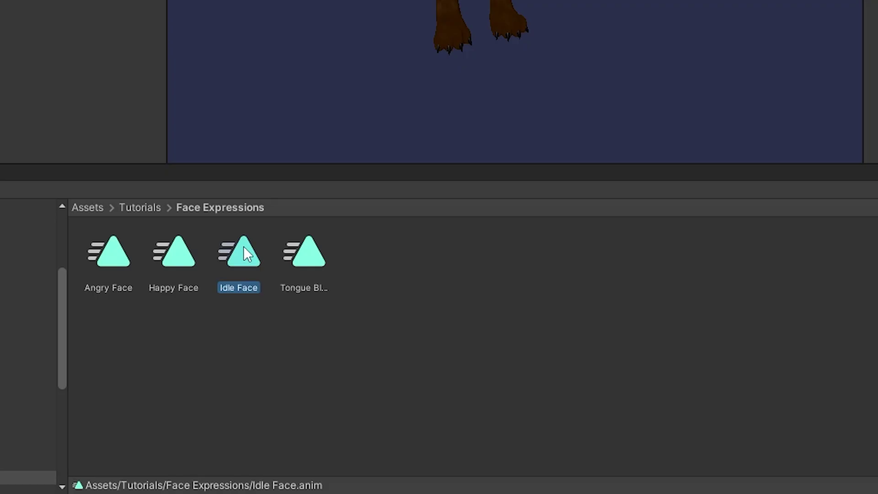
Step: Duplicate Idle Face as 'Empty Clip' and add it as the Expressions layer's default state
key(ctrl+d)
key(F2)
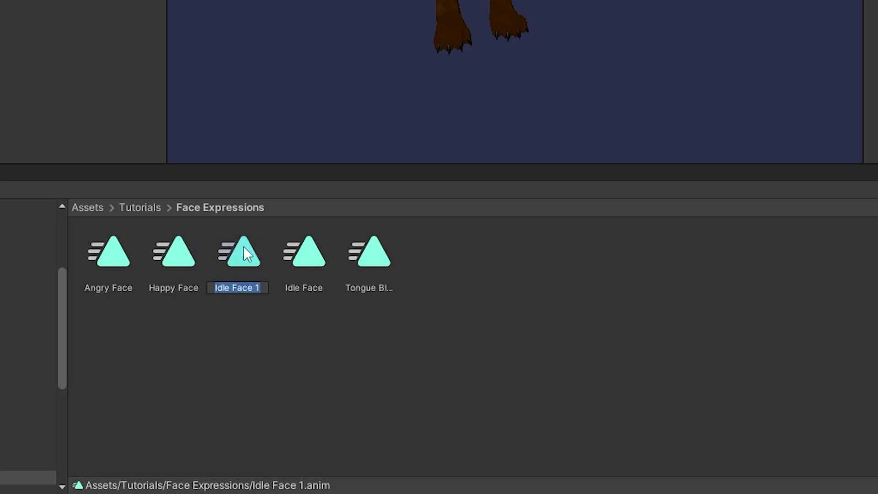
text(Empty Clip)
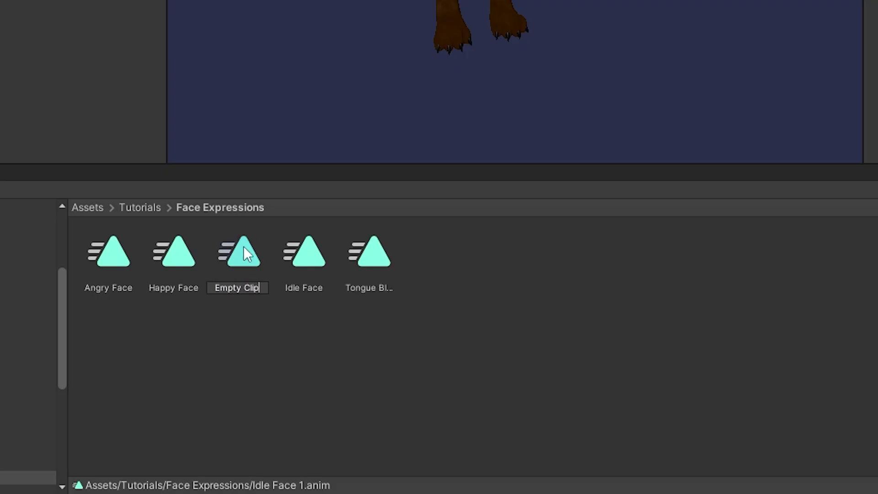
key(Return)
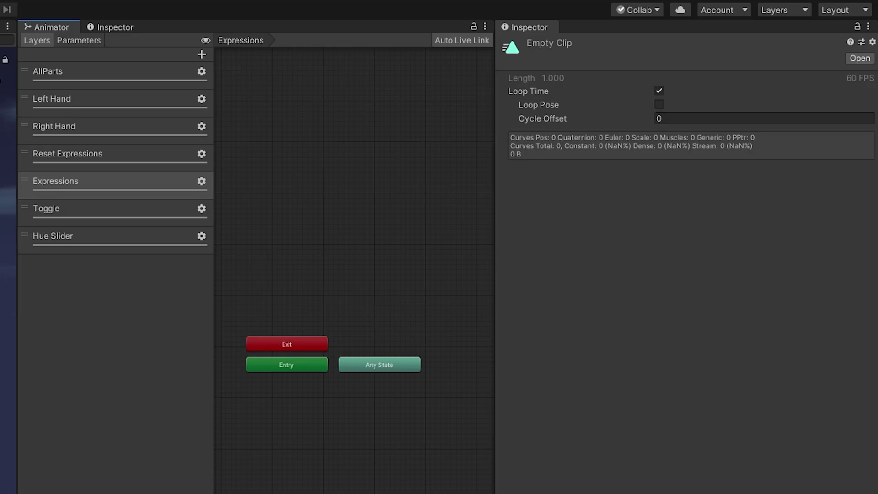
drag(268, 391, 294, 402)
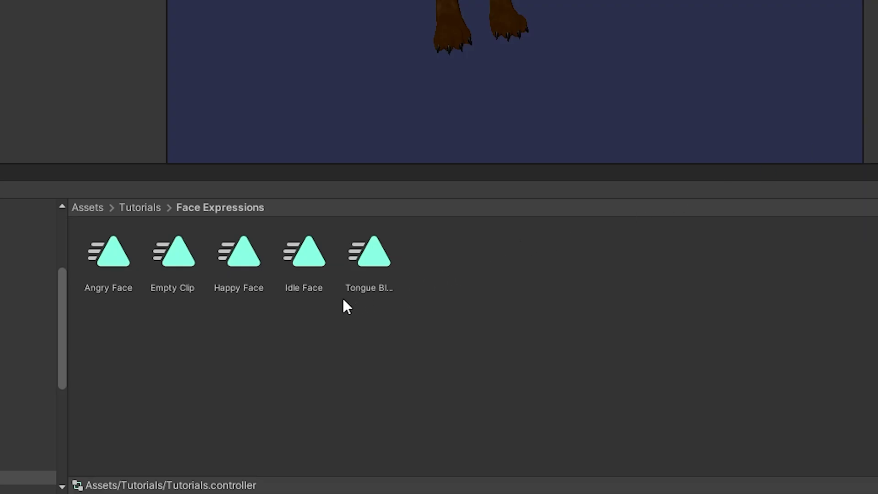
Step: Add Happy, Angry and Tongue Blep Face states to the Expressions graph, lined up in a column
click(233, 258)
ctrl+click(117, 258)
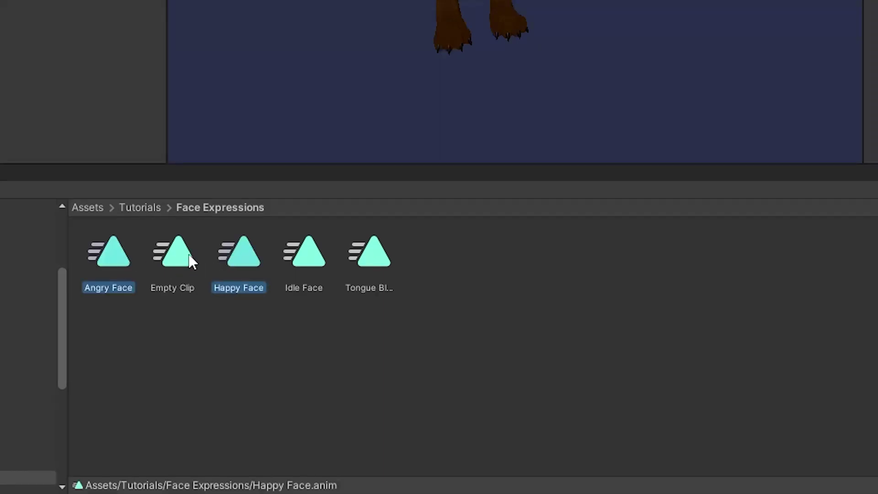
ctrl+click(371, 263)
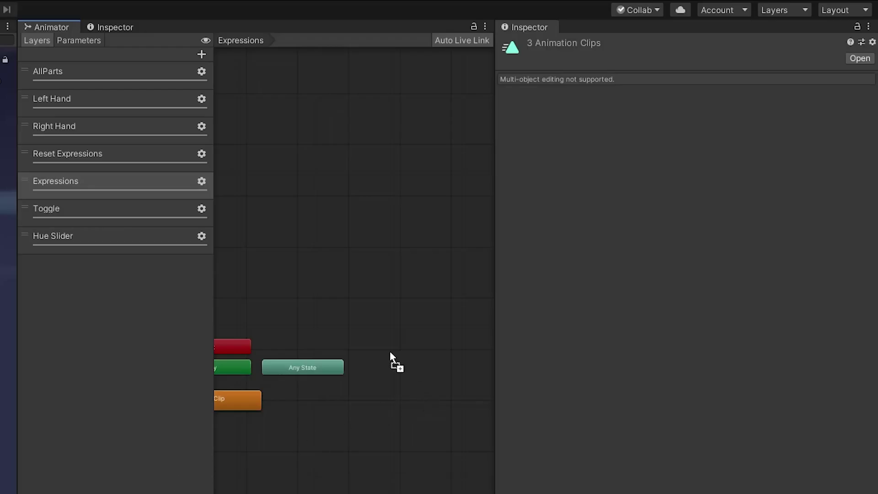
drag(390, 352, 412, 309)
drag(429, 359, 429, 313)
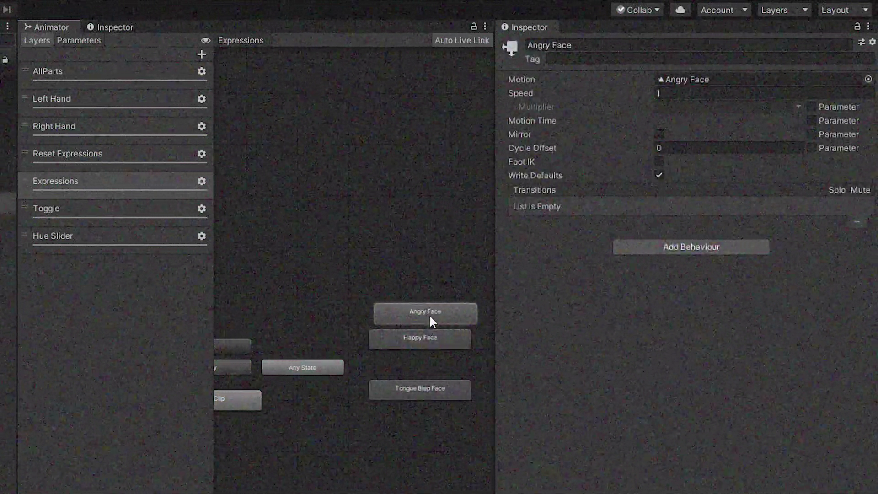
drag(429, 392, 431, 368)
key(ctrl+a)
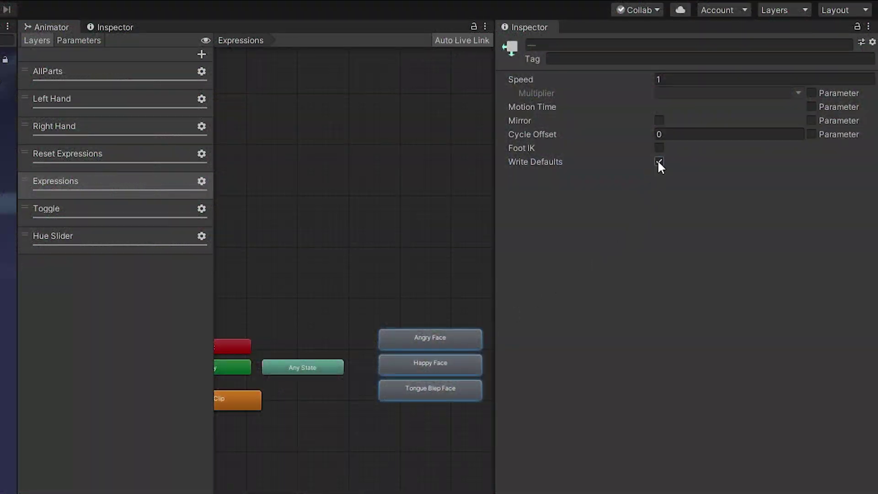
click(394, 320)
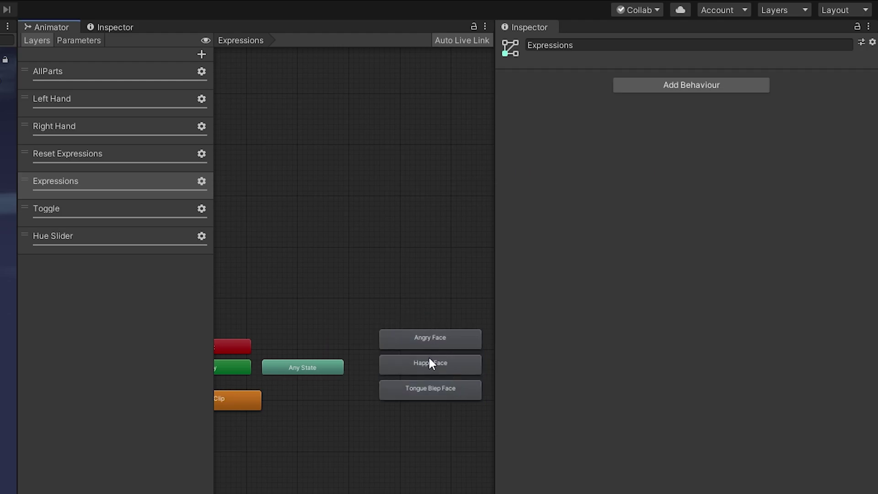
click(419, 344)
click(421, 365)
click(427, 386)
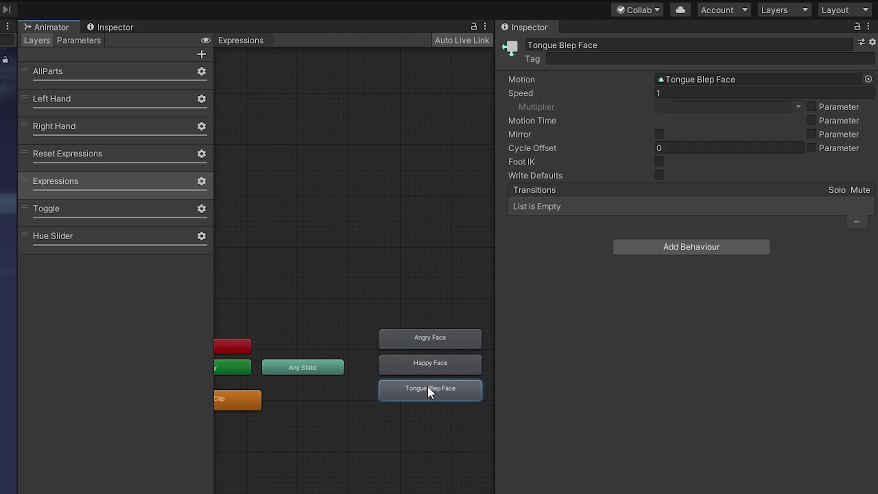
click(336, 390)
Step: Make transitions from Any State to Angry Face, Happy Face and Tongue Blep Face
right_click(330, 367)
click(353, 377)
click(396, 337)
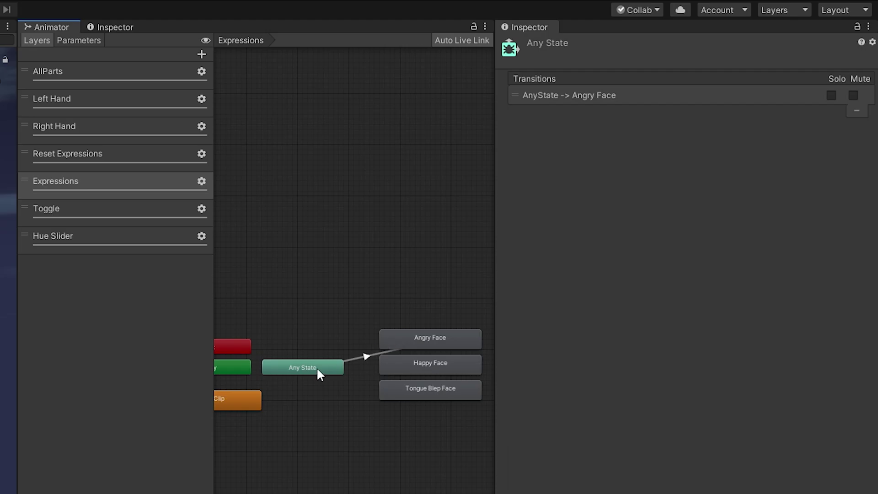
right_click(317, 367)
click(353, 378)
click(417, 366)
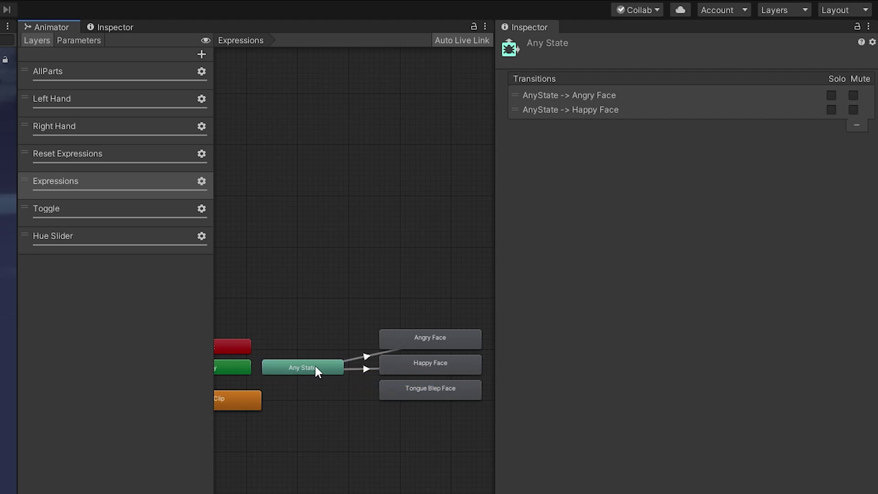
right_click(315, 365)
click(353, 374)
click(396, 386)
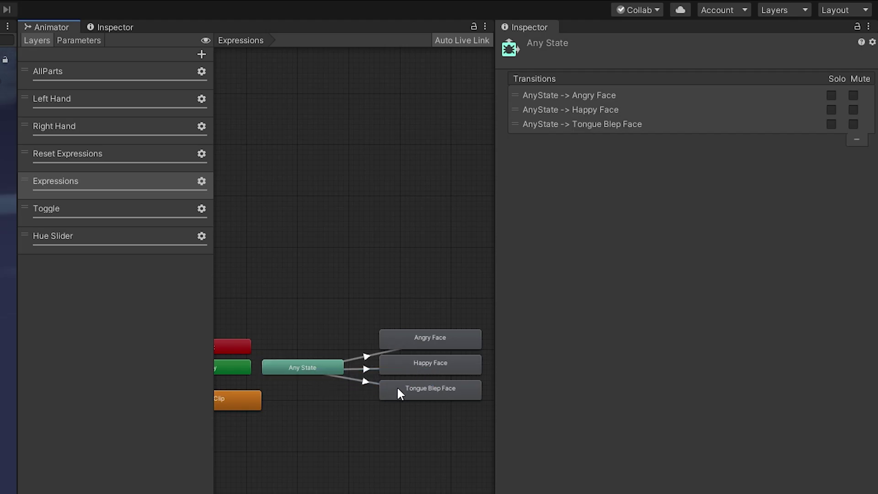
click(395, 351)
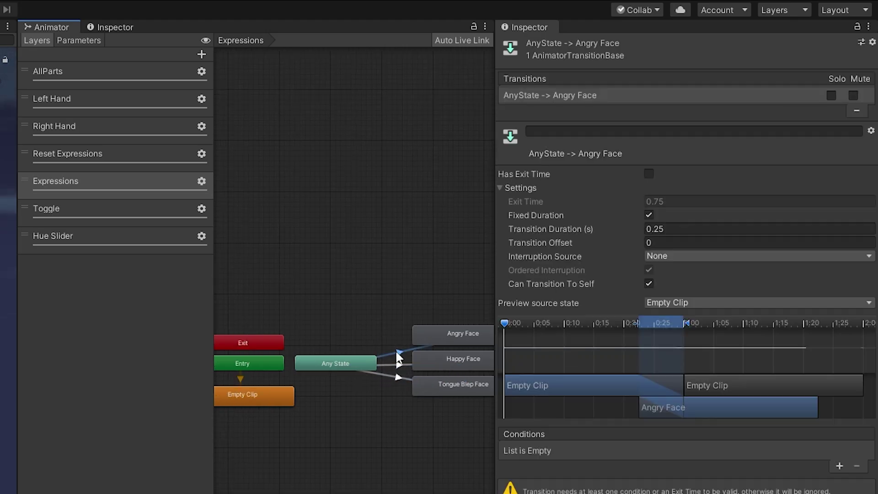
Step: Give the face transitions a 0.1 s duration and turn off Can Transition To Self
click(649, 283)
click(681, 229)
text(.1)
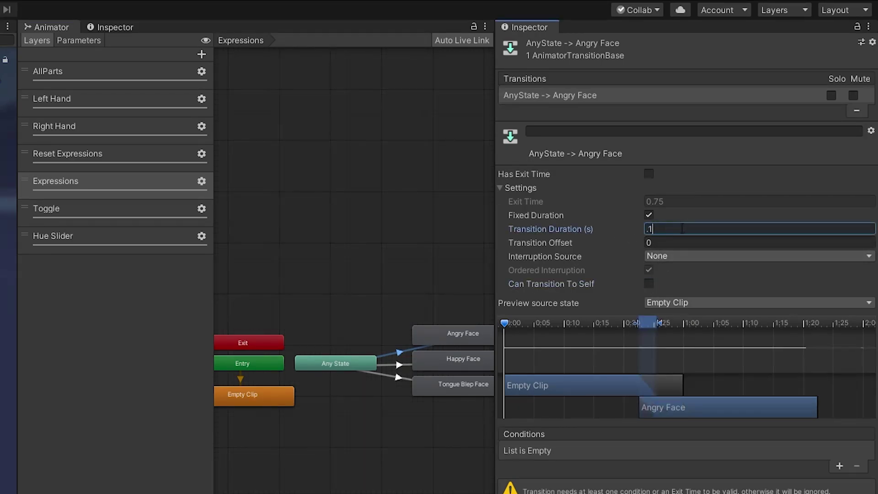
key(Return)
click(399, 364)
click(649, 284)
click(663, 229)
click(398, 378)
click(663, 229)
text(.1)
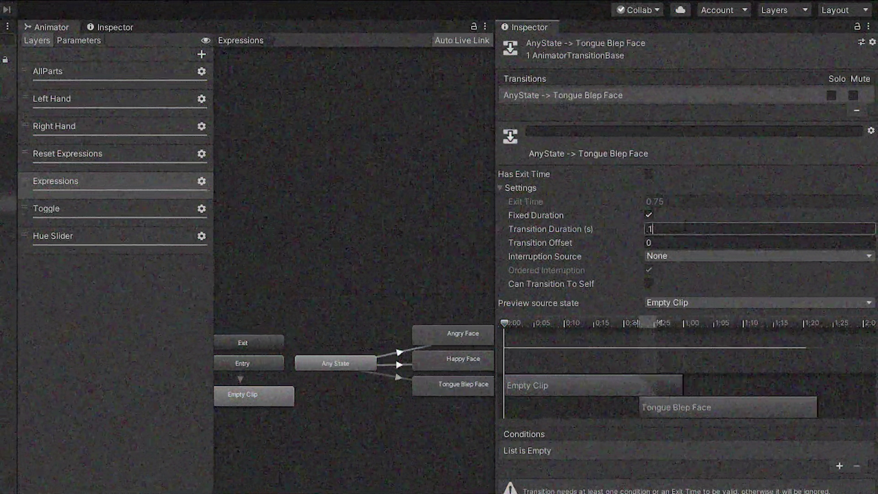
Step: Add a GestureRight Equals 1 condition to the Angry Face transition
click(392, 349)
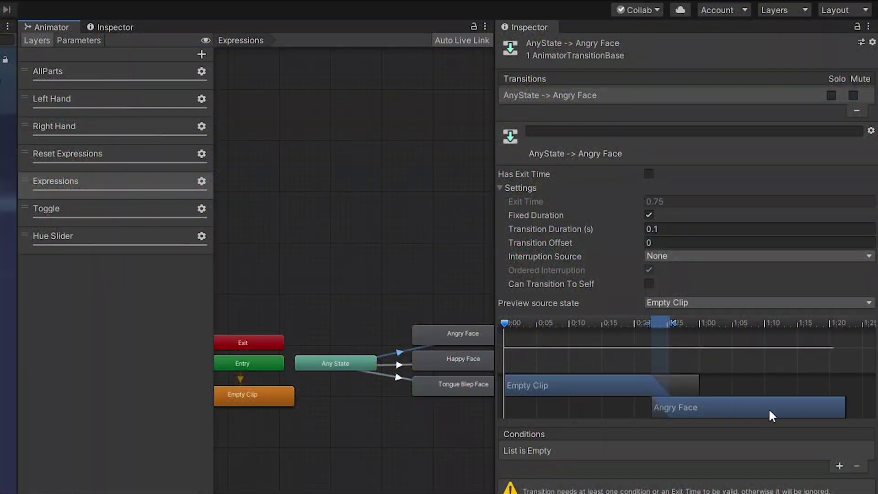
click(834, 466)
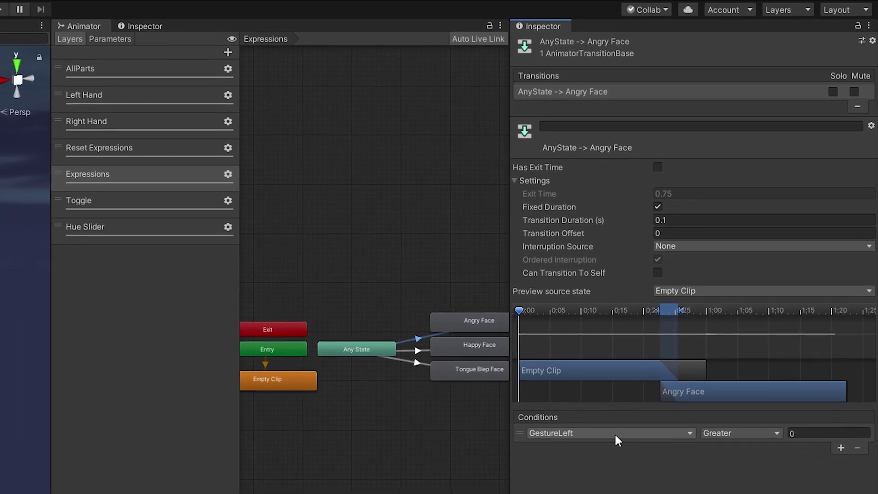
click(631, 409)
click(617, 468)
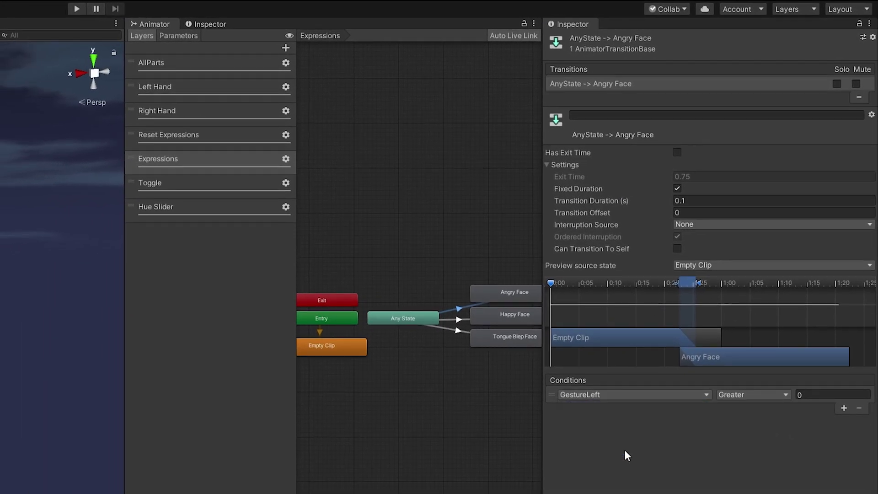
click(725, 394)
click(741, 433)
click(809, 396)
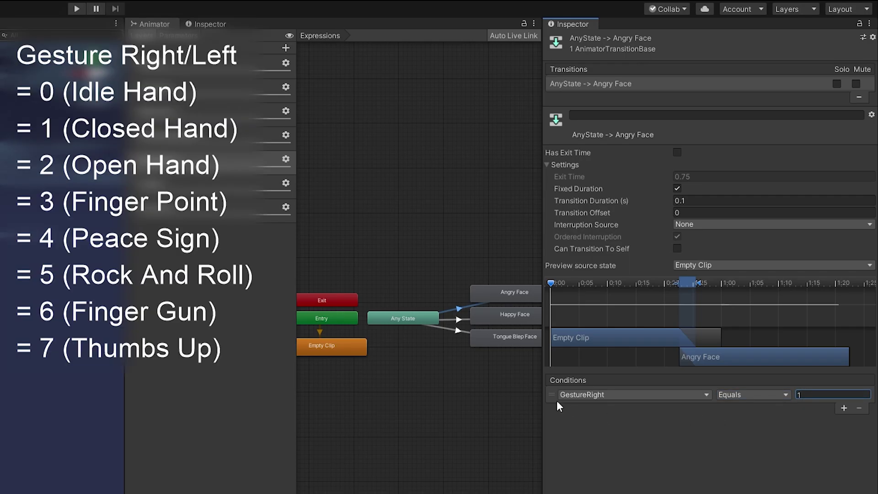
Step: Add a GestureRight Equals 3 condition to the Happy Face transition
click(457, 319)
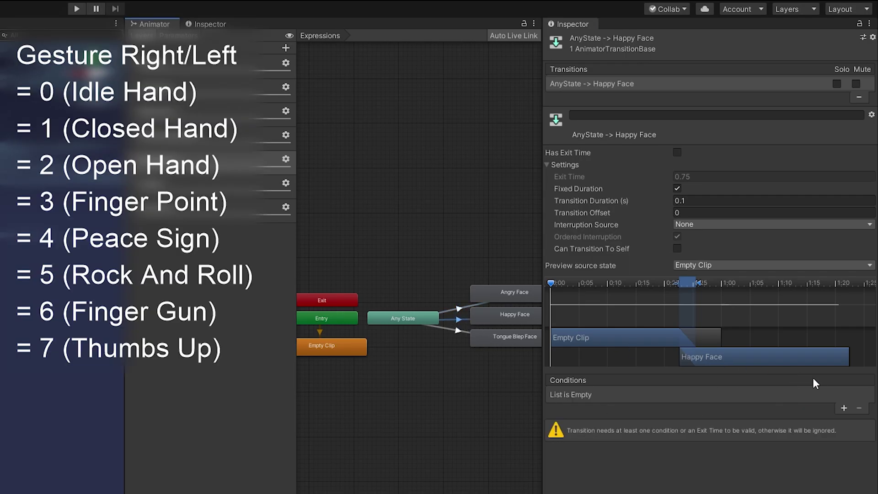
click(844, 408)
click(664, 395)
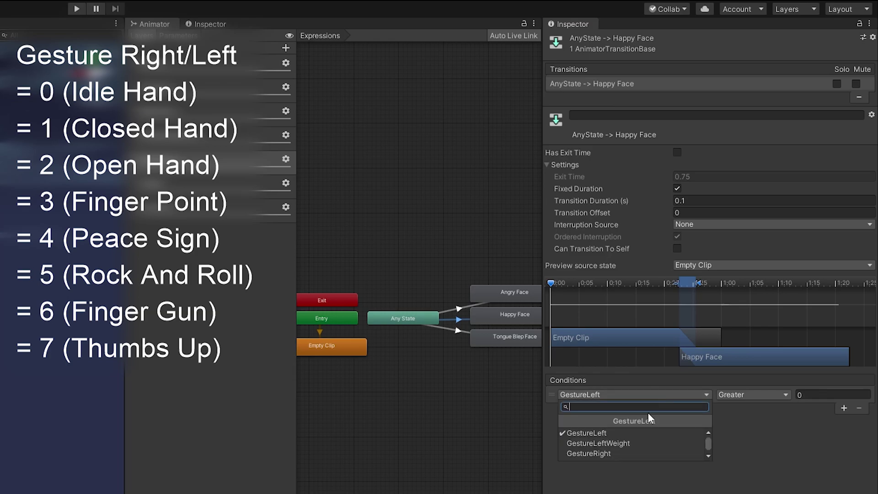
click(646, 453)
click(732, 395)
click(750, 433)
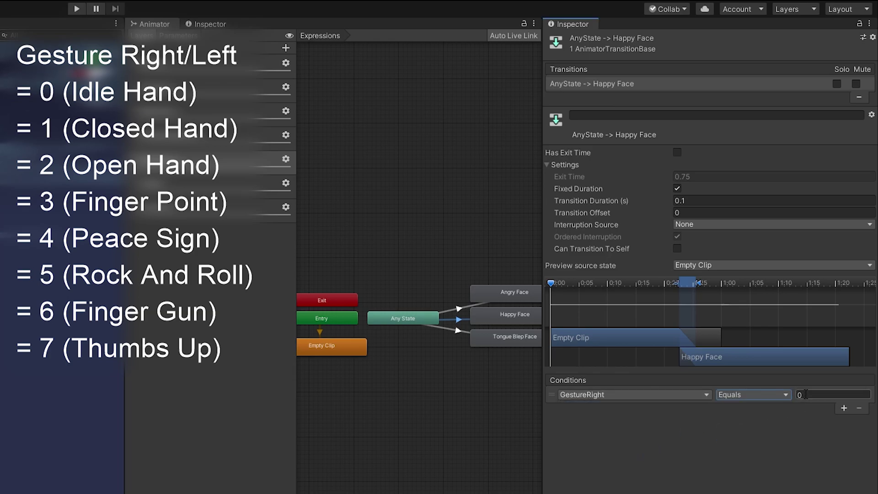
click(830, 393)
text(3)
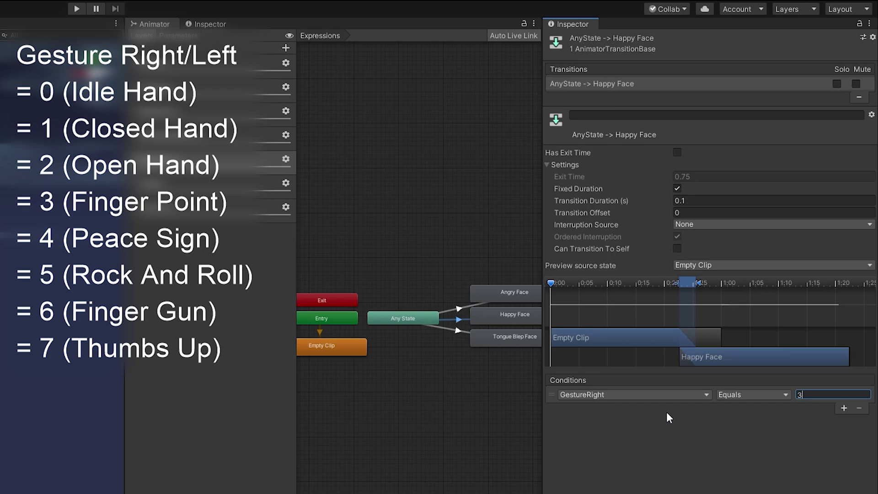
Step: Add a GestureRight Equals 4 condition to the Tongue Blep Face transition
click(458, 331)
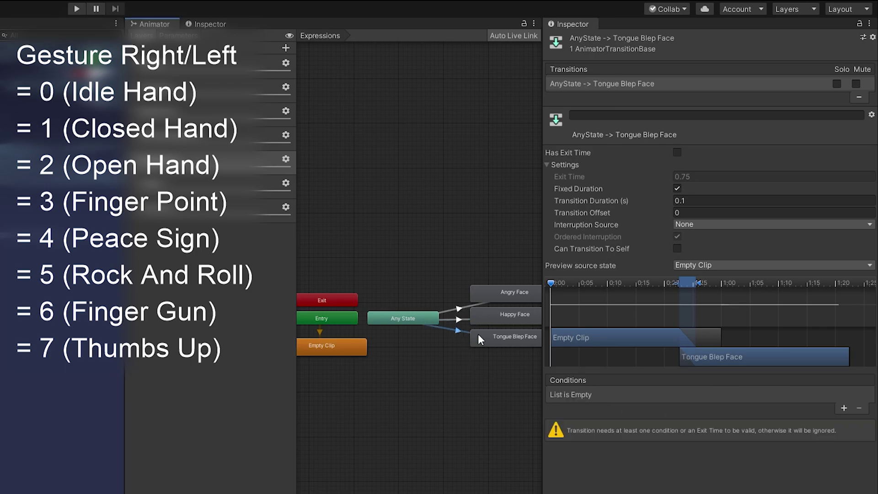
click(844, 408)
click(646, 395)
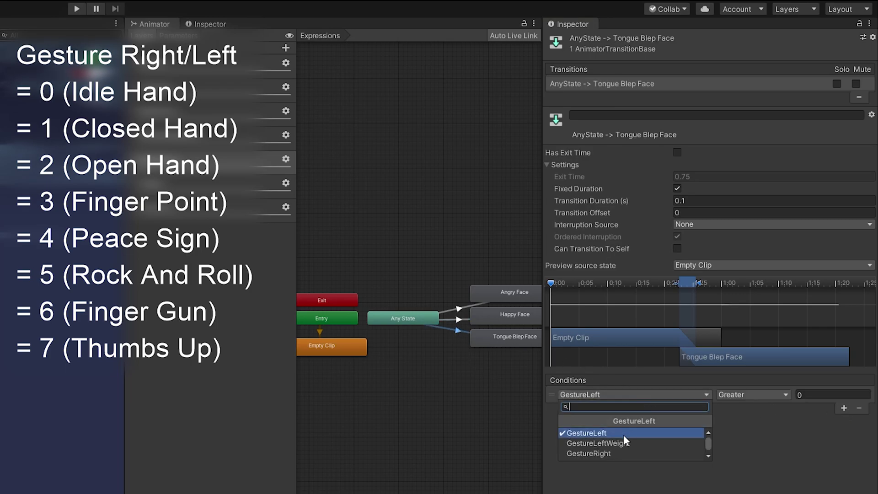
click(624, 453)
click(728, 394)
click(737, 431)
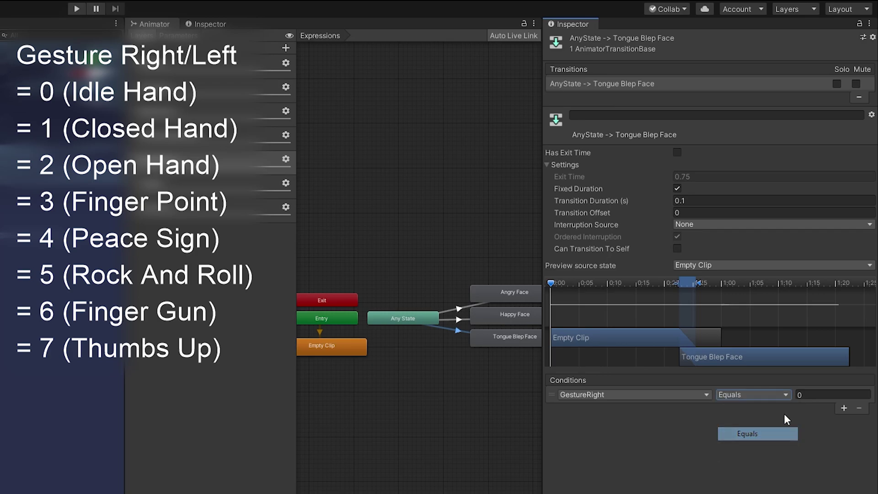
click(816, 398)
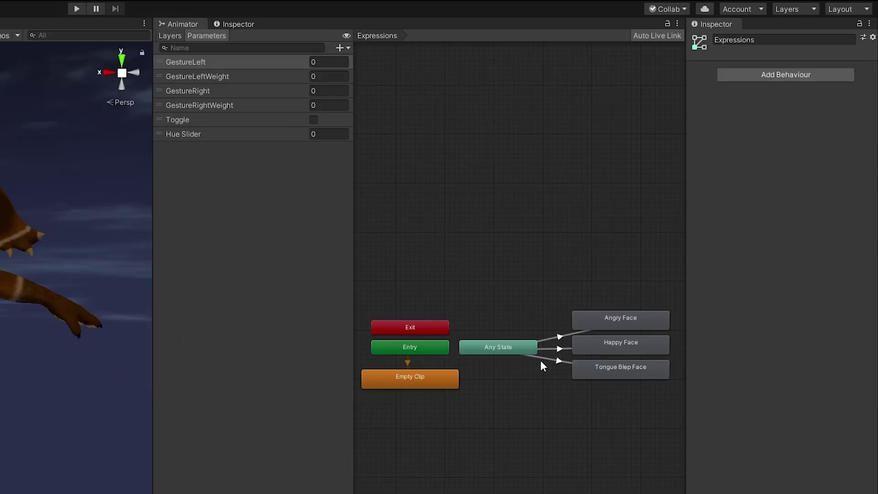
Step: Make a transition from Any State to Empty Clip
click(489, 344)
right_click(493, 346)
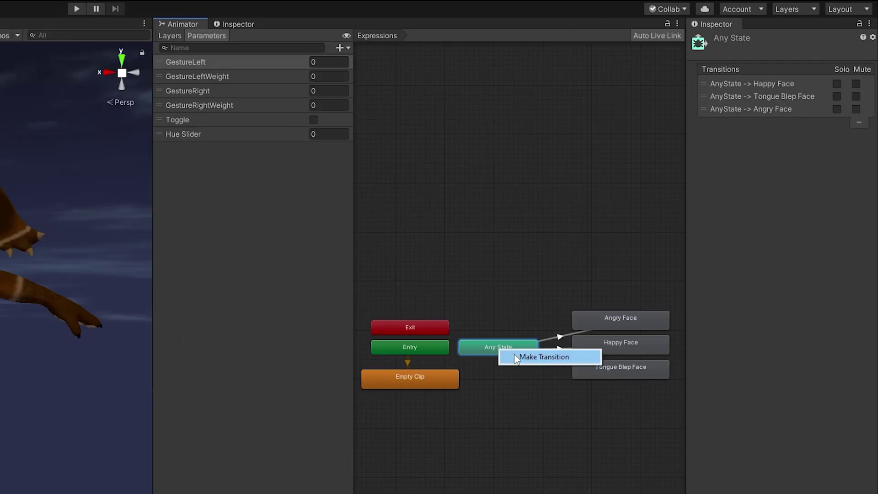
click(514, 354)
click(432, 379)
click(454, 360)
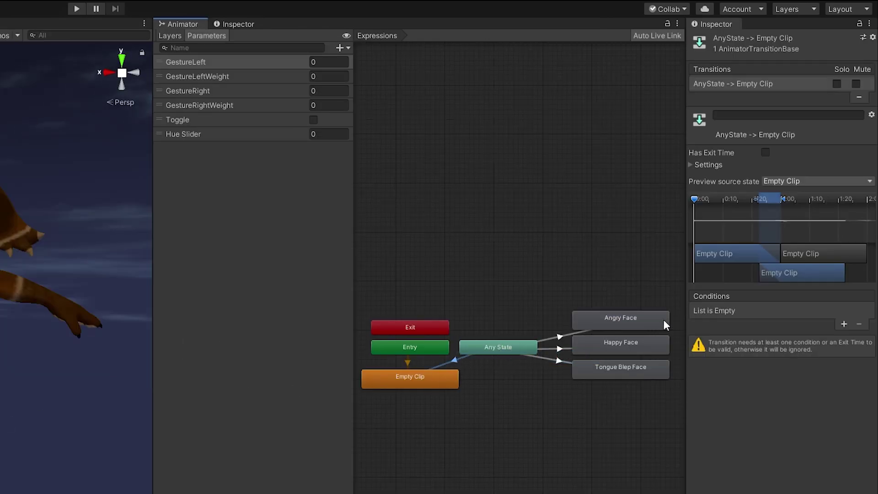
Step: Set the Empty Clip transition to 0.1 s, no self-transition, on GestureRight Equals 0
drag(686, 165, 519, 172)
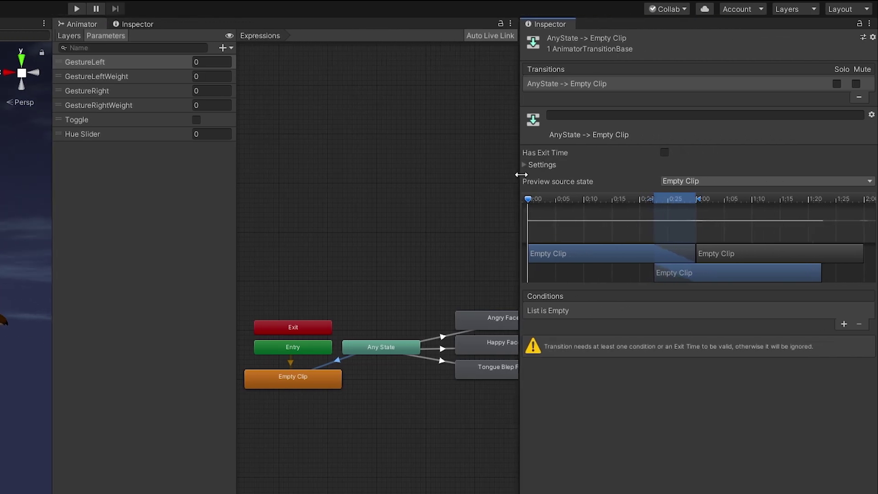
click(528, 165)
click(704, 200)
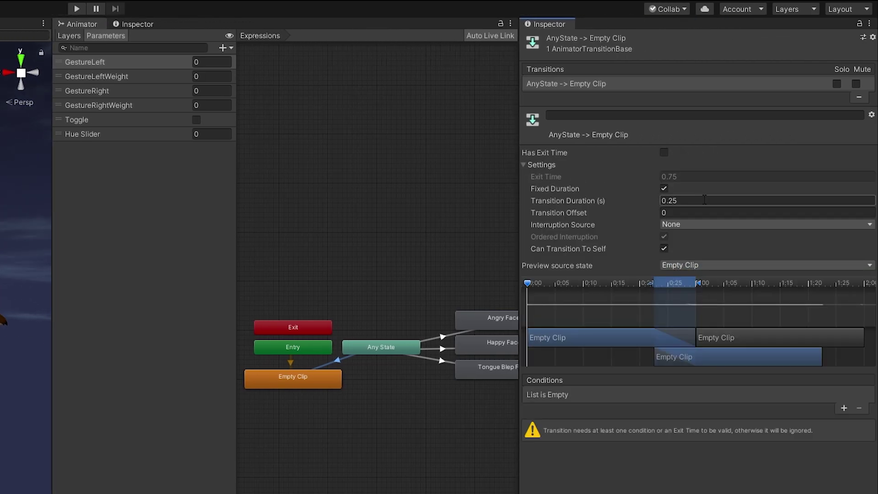
text(.1)
click(662, 251)
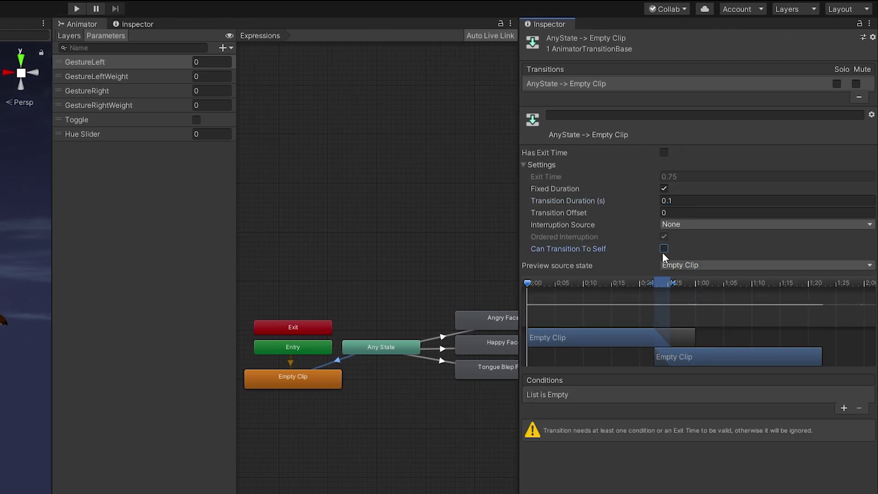
click(844, 407)
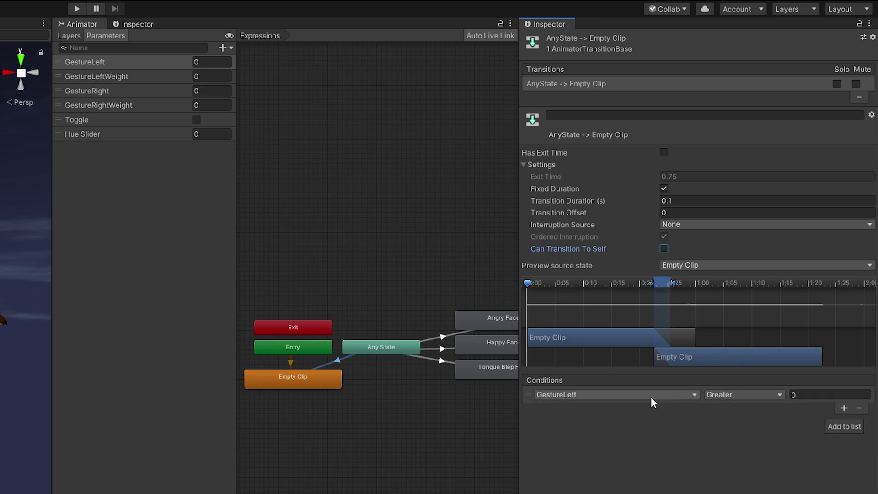
click(651, 396)
click(599, 451)
click(724, 396)
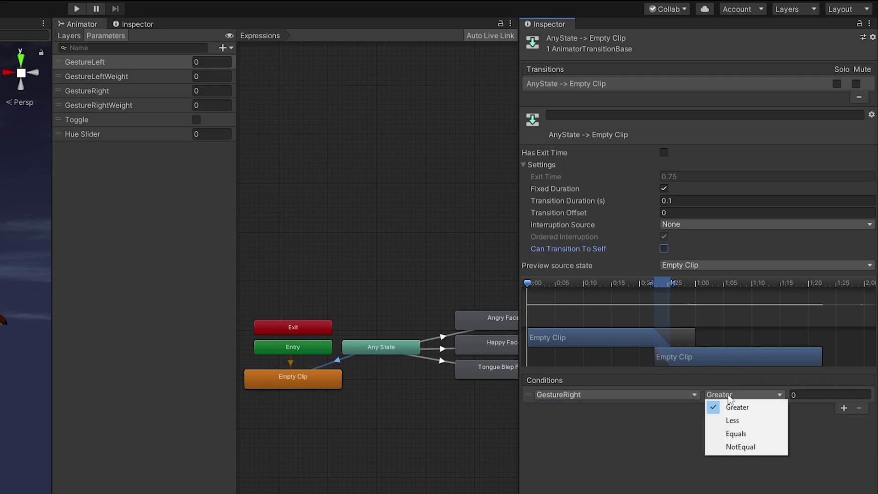
click(737, 433)
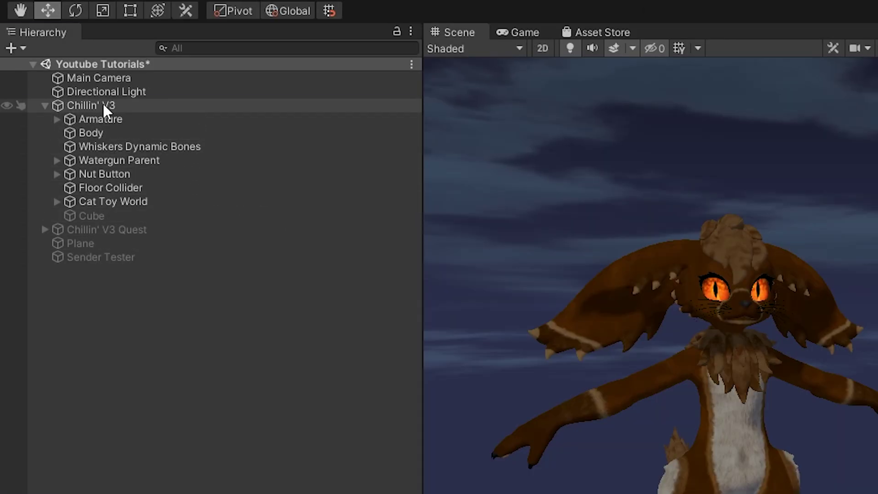
Step: Load Idle Face in the Animation window, start recording, and expand Body's BlendShapes
click(103, 105)
click(179, 182)
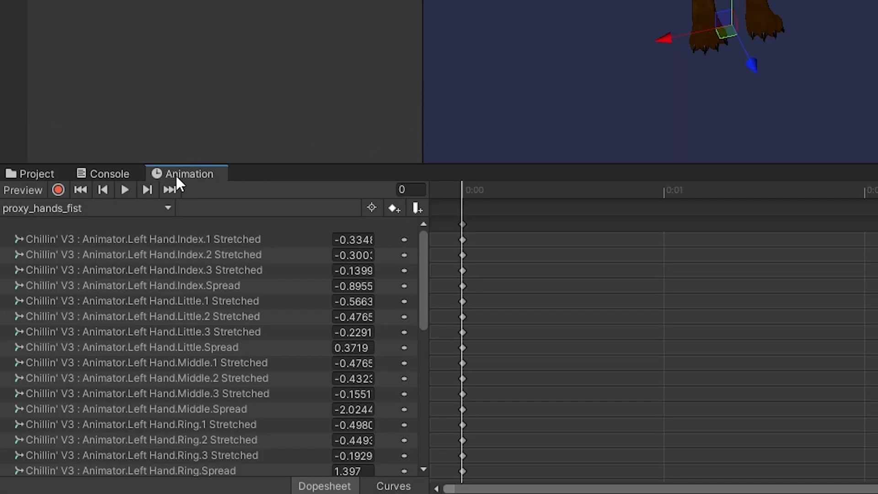
click(82, 209)
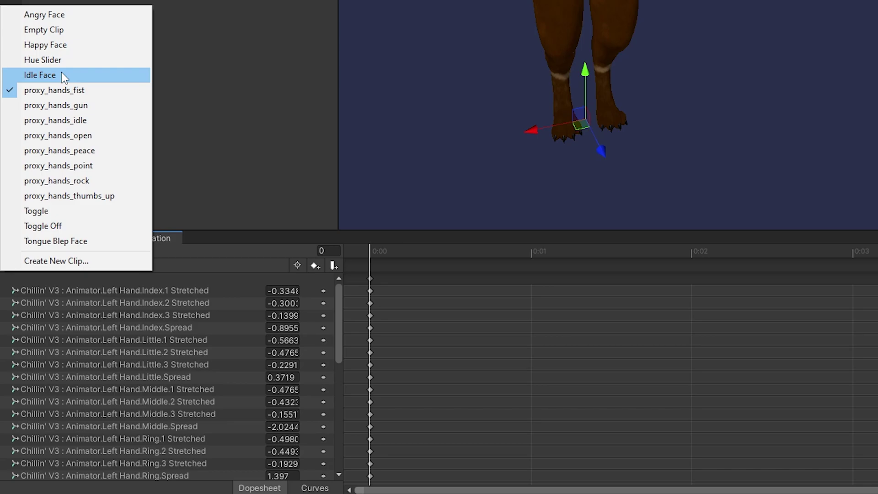
click(61, 74)
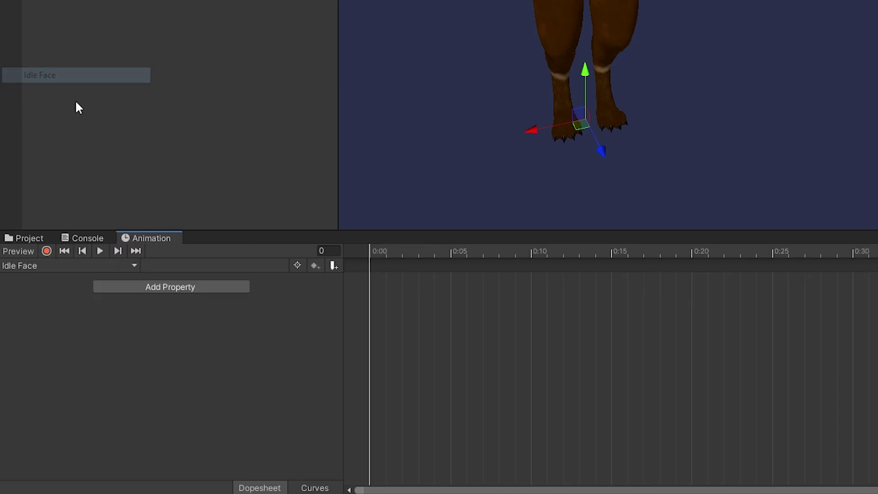
click(46, 251)
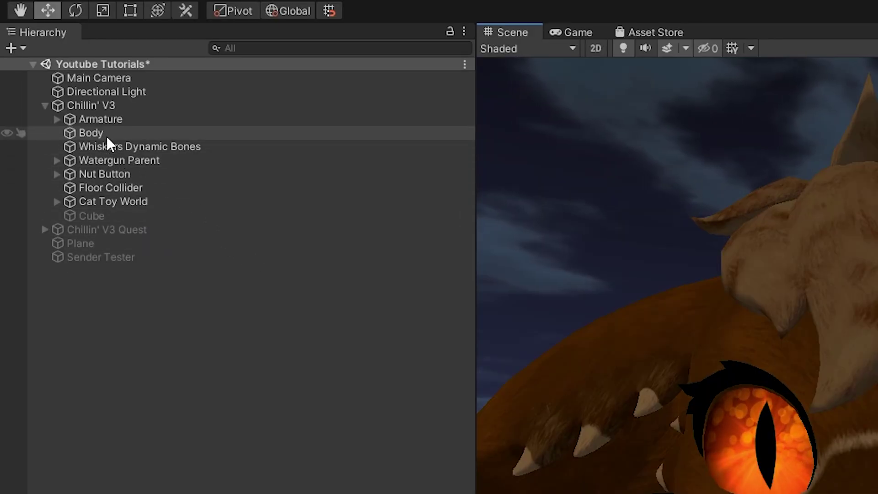
click(103, 136)
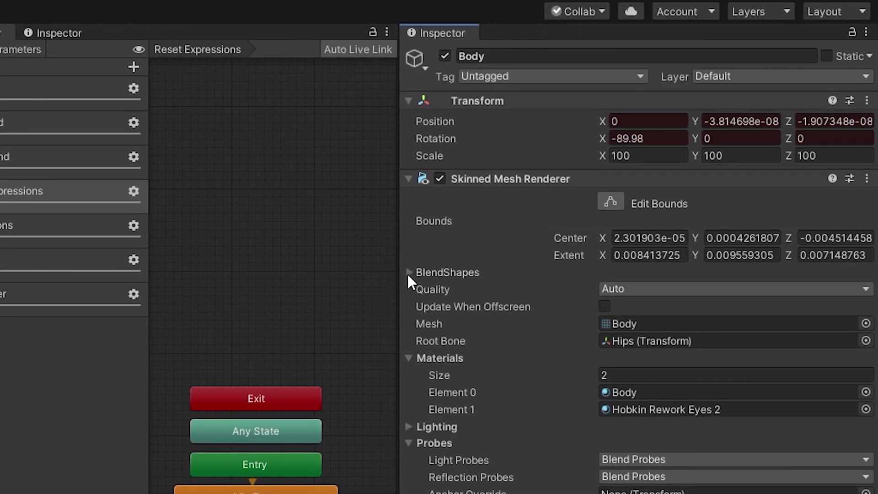
click(409, 273)
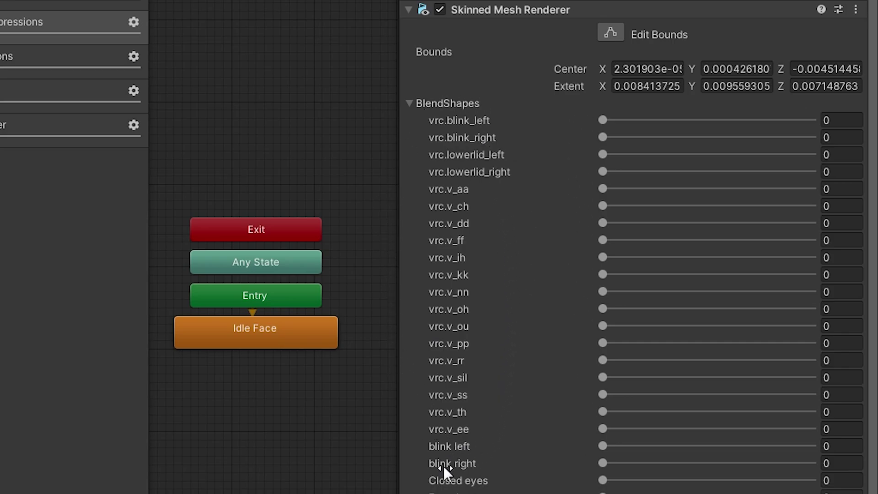
Step: Set blend shapes Underbite to 100, Eyes - Content to 25.4 and Mouth - Cat to 30
scroll(442, 466, down, 3)
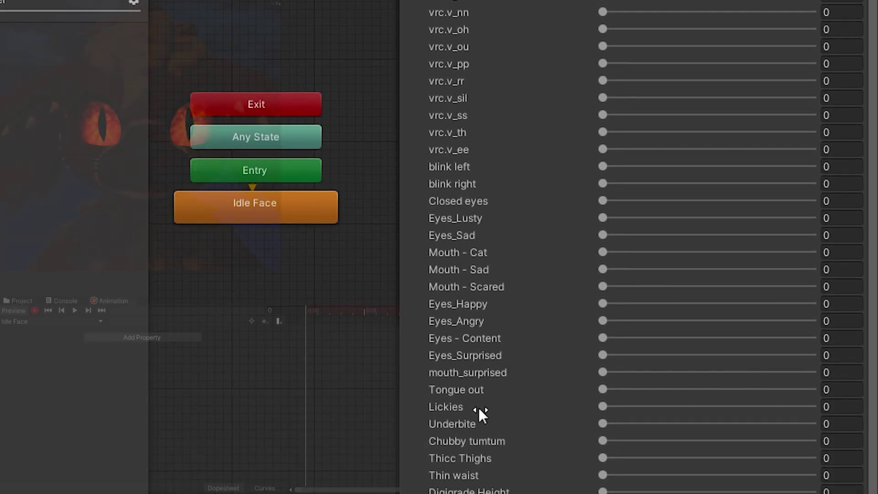
drag(602, 343, 659, 345)
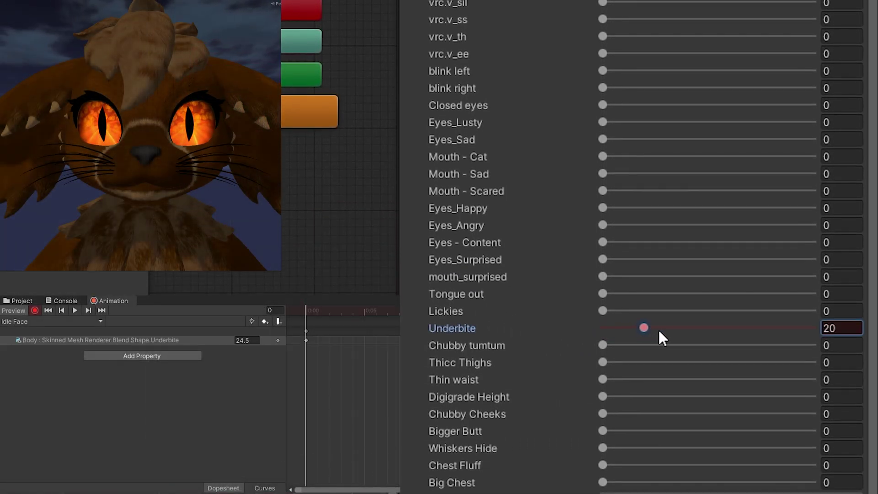
right_drag(262, 237, 253, 223)
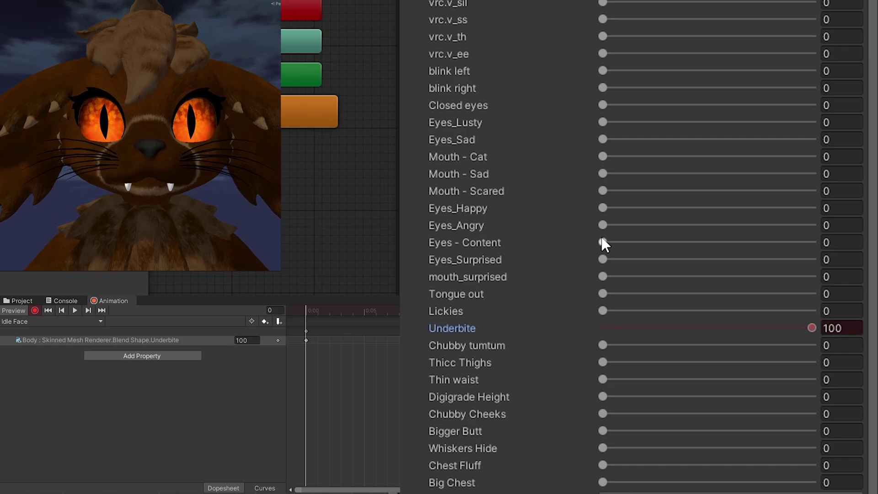
drag(607, 242, 659, 254)
mouse_move(215, 193)
right_down()
mouse_move(185, 197)
mouse_move(215, 202)
right_up()
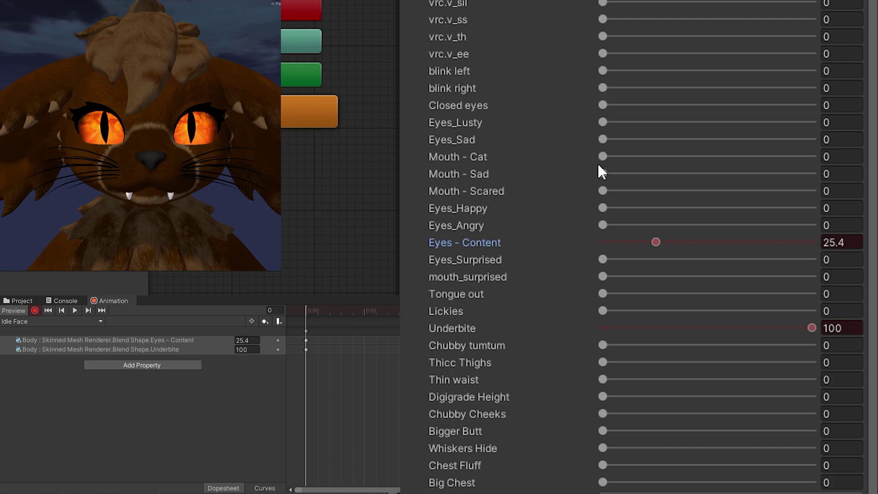
drag(604, 157, 617, 160)
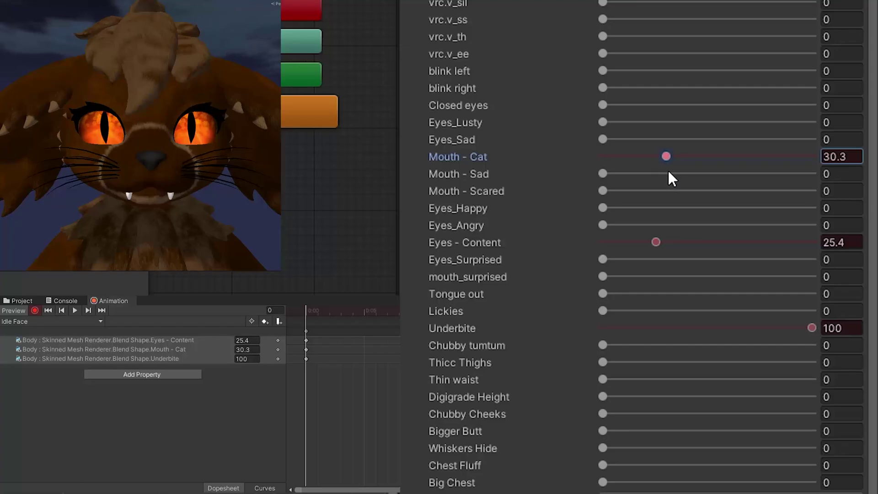
click(850, 159)
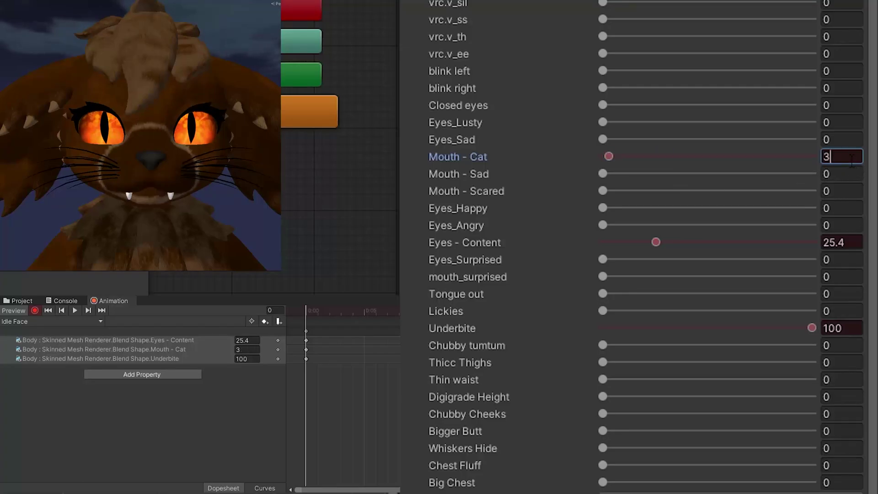
text(0)
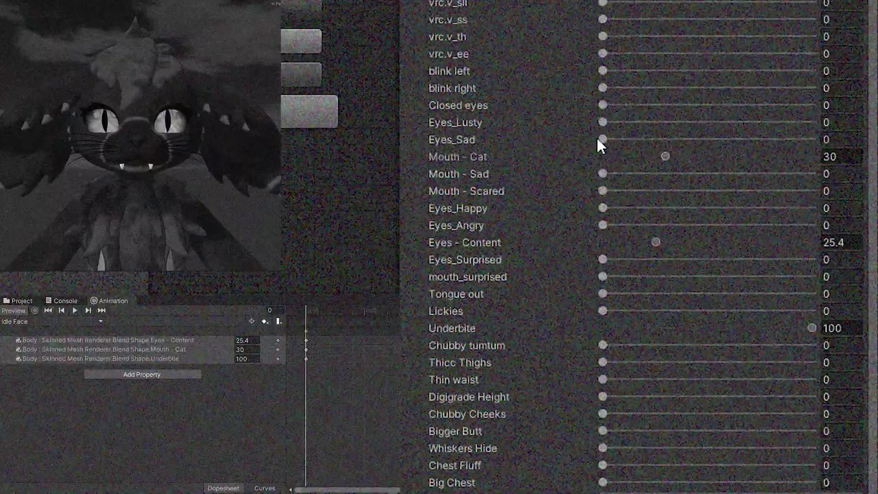
Step: Key the remaining face blend shapes at 0 with a keyframe at frame 1, then stop recording
mouse_move(597, 139)
mouse_down()
mouse_move(619, 141)
mouse_move(594, 140)
mouse_up()
drag(595, 174, 590, 192)
mouse_move(594, 208)
mouse_down()
mouse_move(616, 207)
mouse_move(595, 208)
mouse_up()
drag(595, 225, 581, 224)
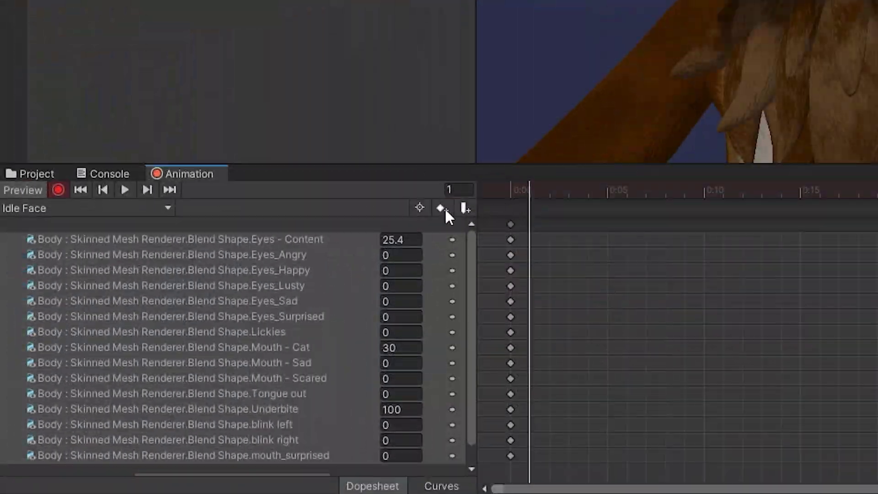
click(442, 210)
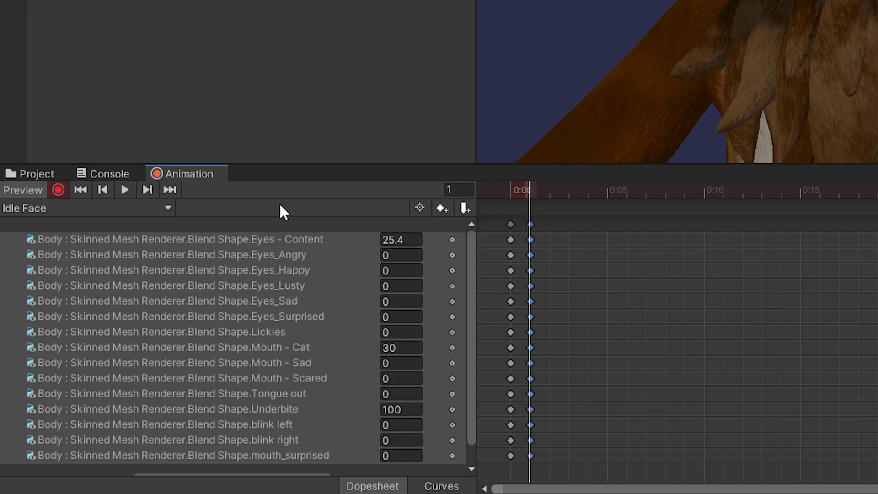
click(56, 185)
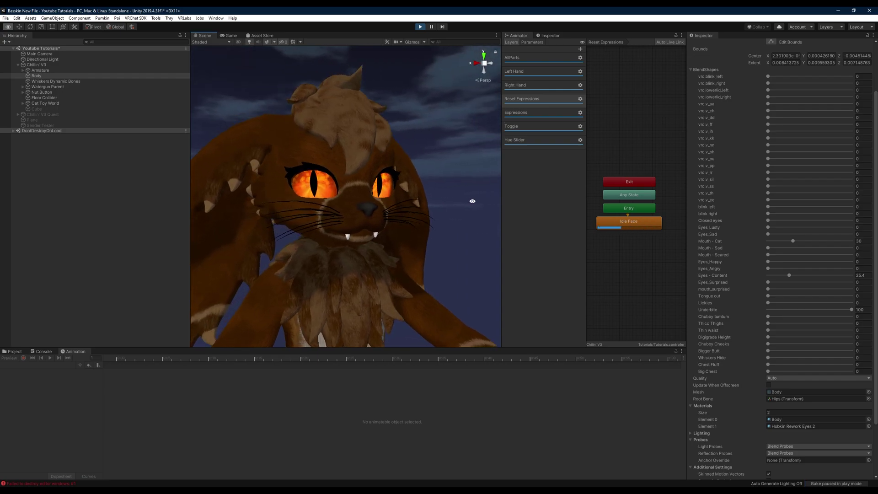
Step: Record a Floor Collider Is Active keyframe at 0:00 into Empty Clip, then stop recording
alt+drag(472, 201, 415, 205)
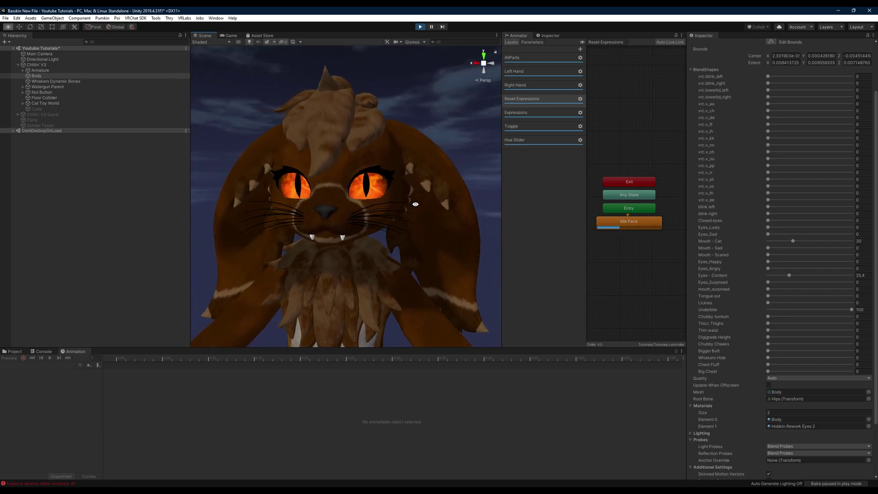
click(621, 224)
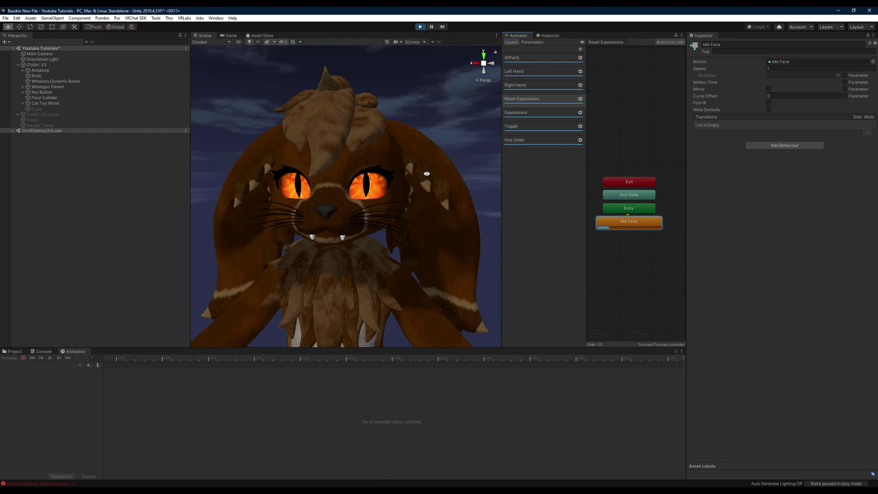
alt+right_drag(427, 173, 419, 47)
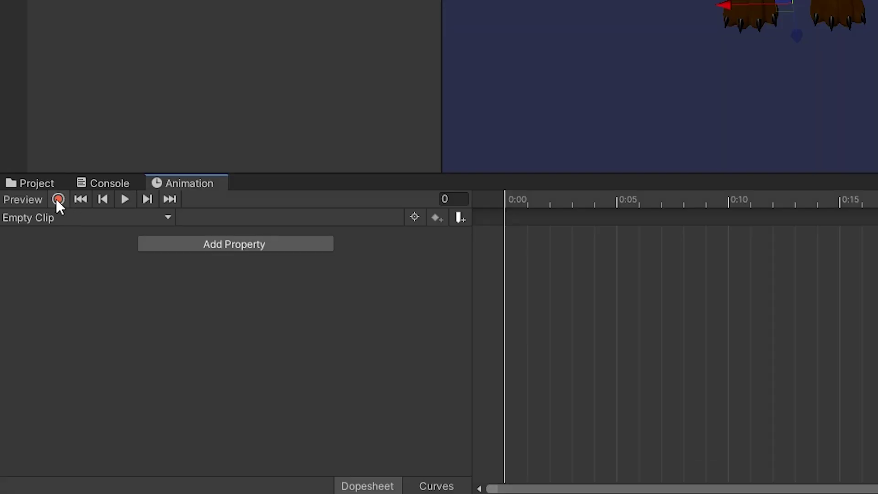
click(57, 199)
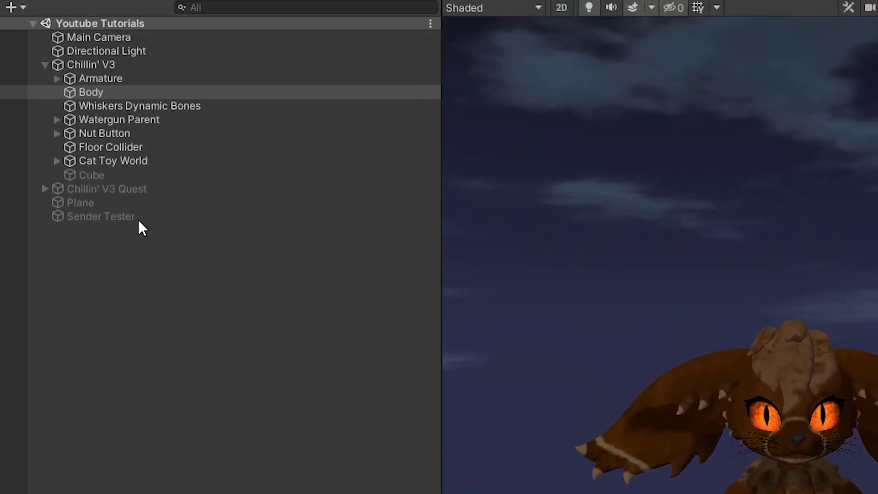
click(133, 146)
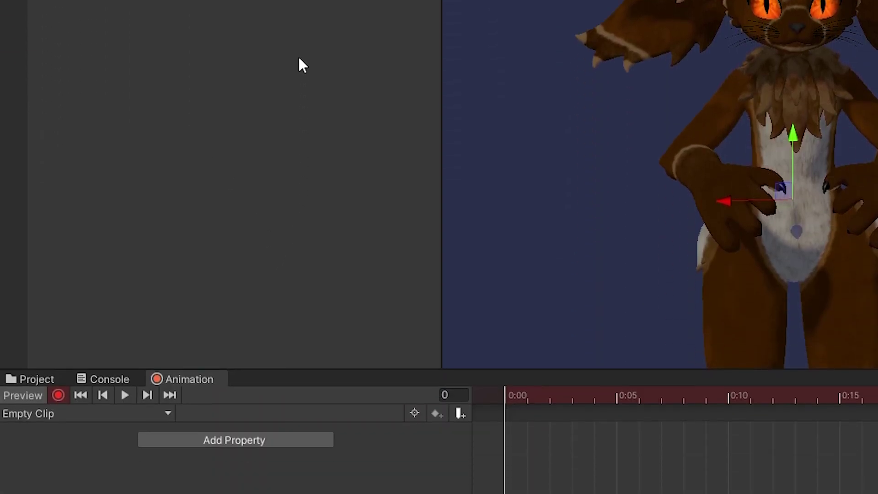
key(alt+shift+a)
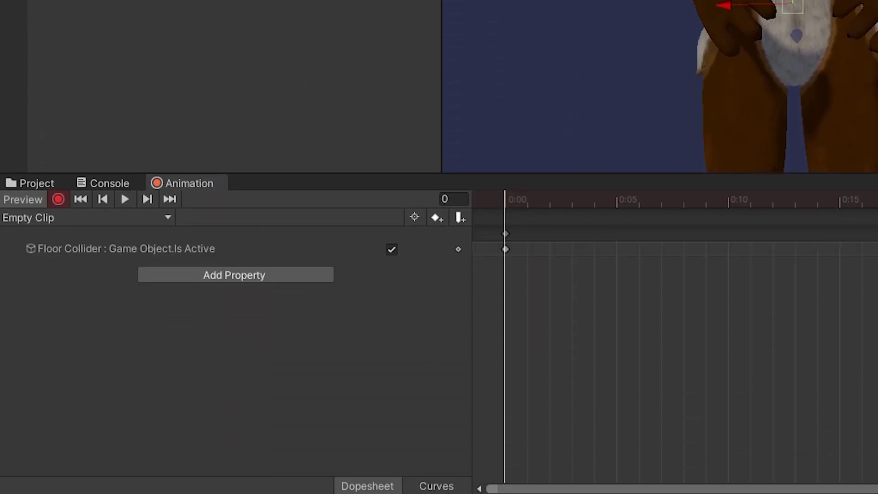
click(135, 249)
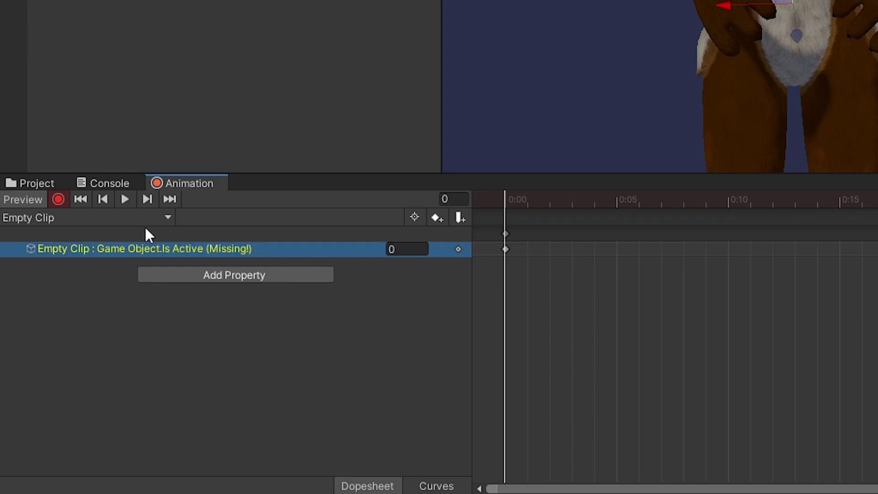
click(59, 199)
click(27, 199)
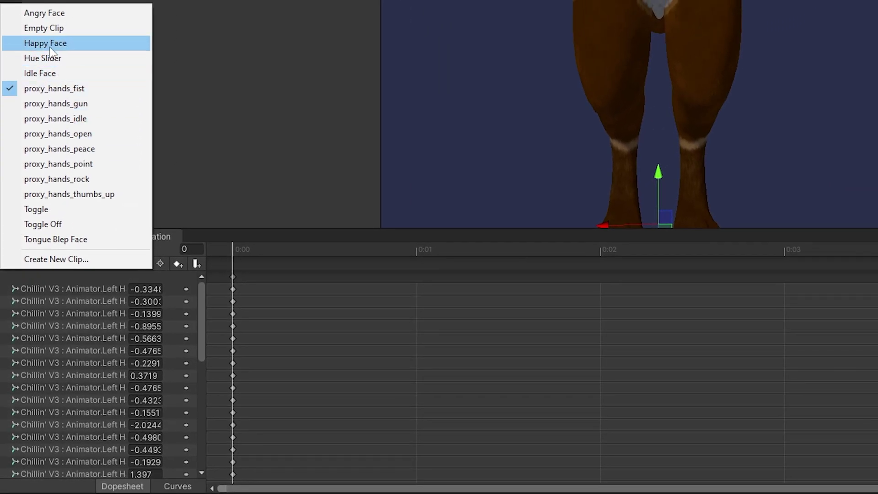
Step: Load the Happy Face clip, start recording, and select the avatar's Body object
click(48, 42)
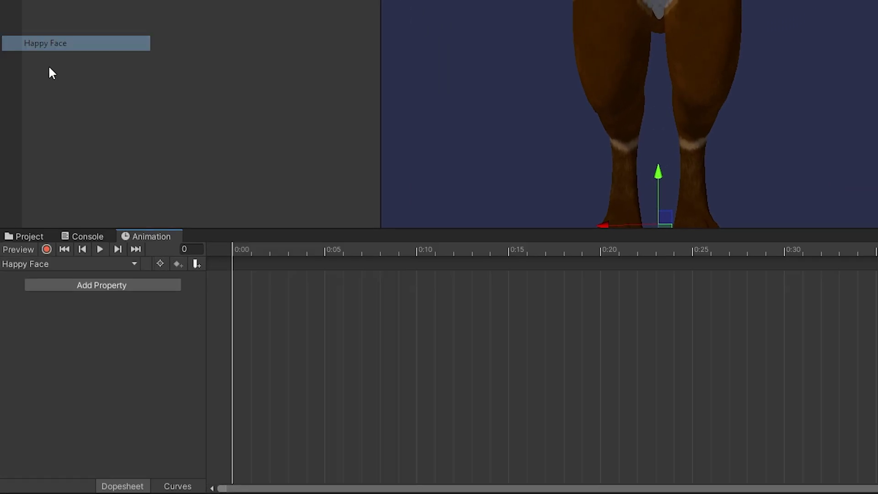
click(46, 248)
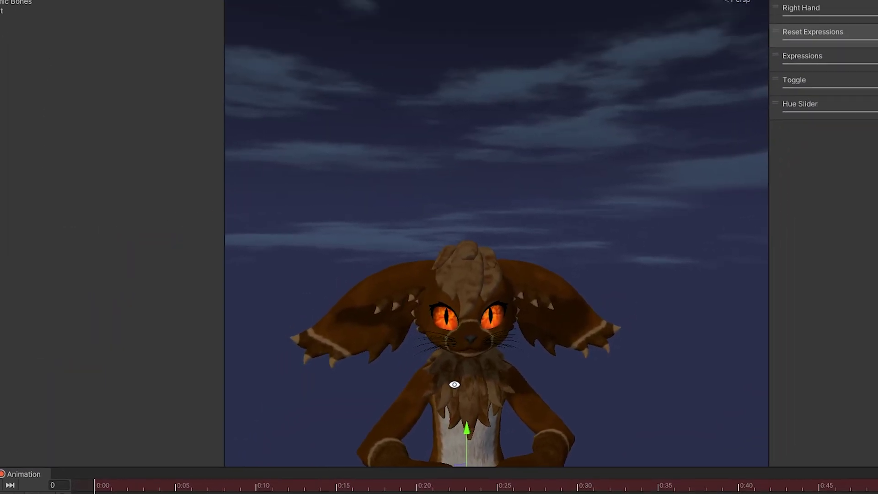
scroll(666, 217, up, 5)
scroll(666, 217, up, 6)
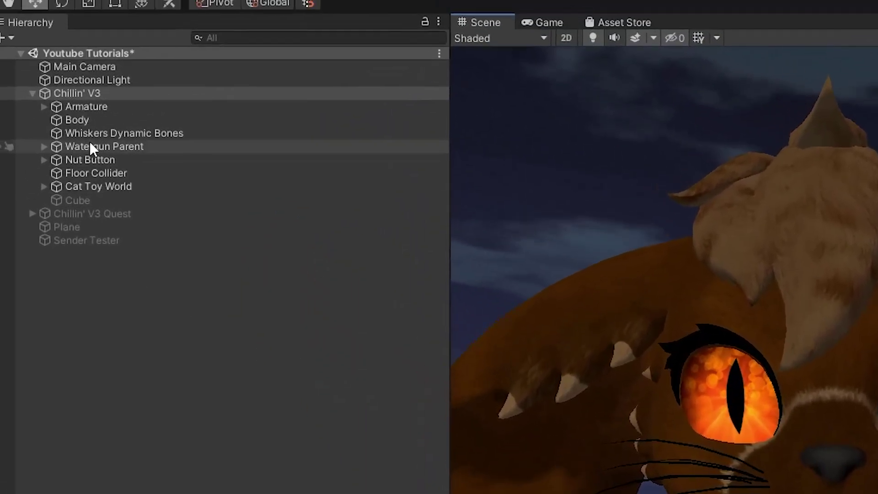
click(103, 146)
click(95, 135)
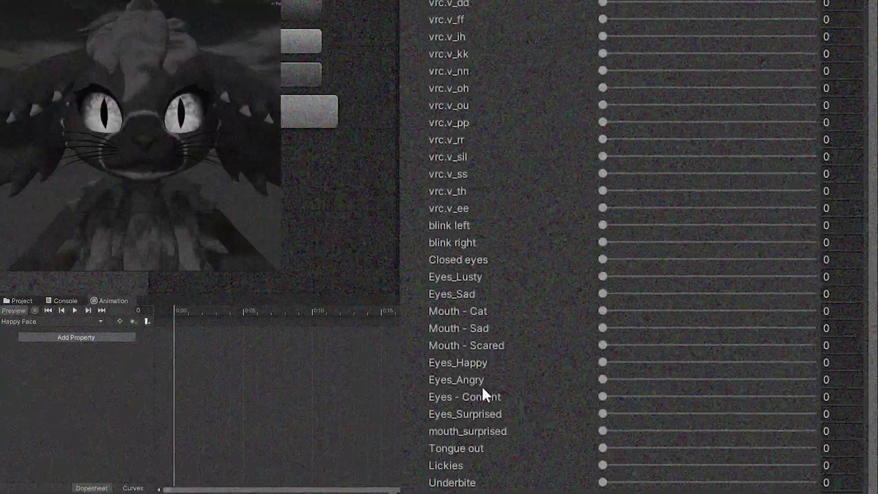
Step: Key Eyes_Happy 72.2, Mouth - Cat 60 and Eyes - Content 27.8, then stop recording
click(711, 362)
drag(726, 386, 819, 364)
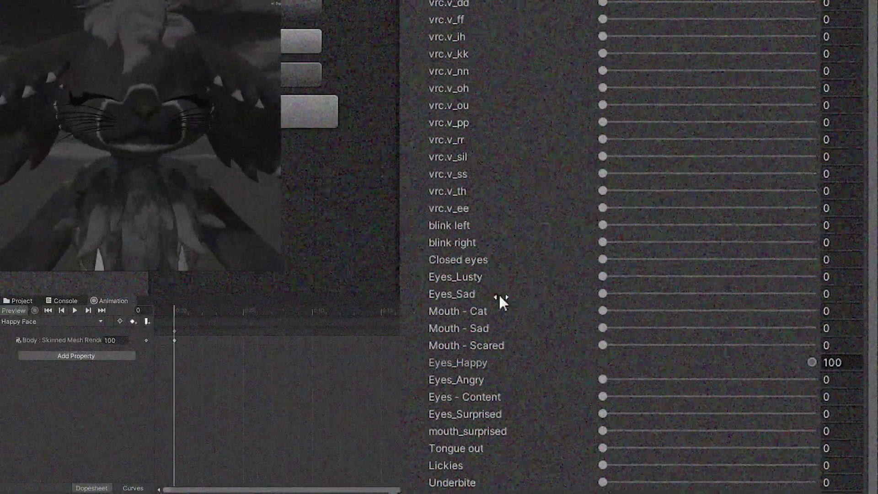
drag(602, 312, 728, 326)
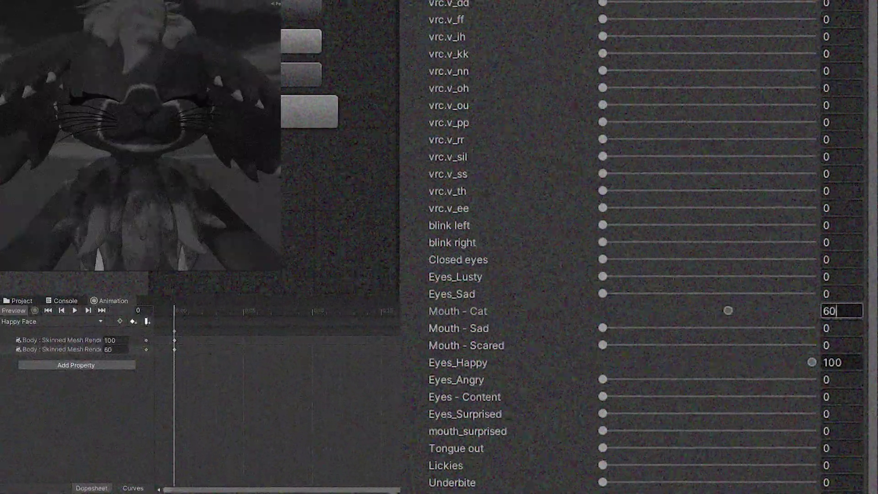
drag(603, 397, 619, 398)
click(754, 362)
click(661, 396)
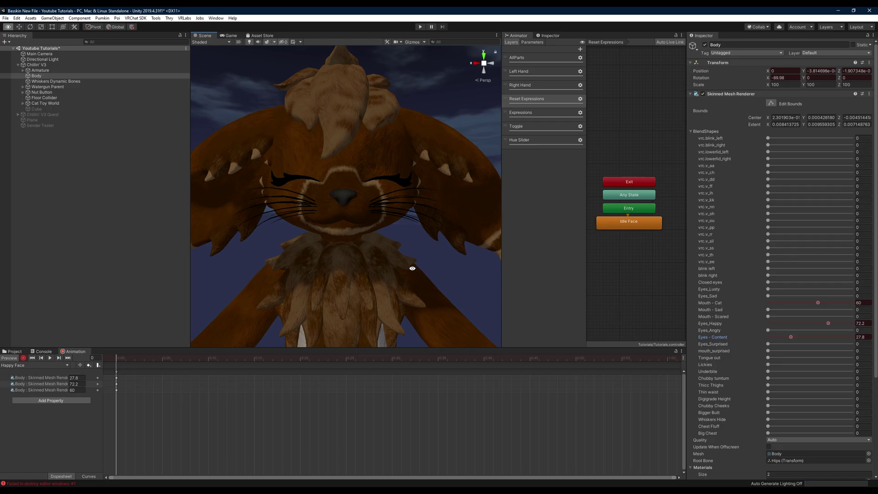
mouse_move(412, 268)
alt+mouse_down()
mouse_move(333, 251)
mouse_move(286, 214)
mouse_move(344, 233)
mouse_move(447, 247)
mouse_move(423, 268)
mouse_move(361, 268)
mouse_move(409, 269)
alt+mouse_up()
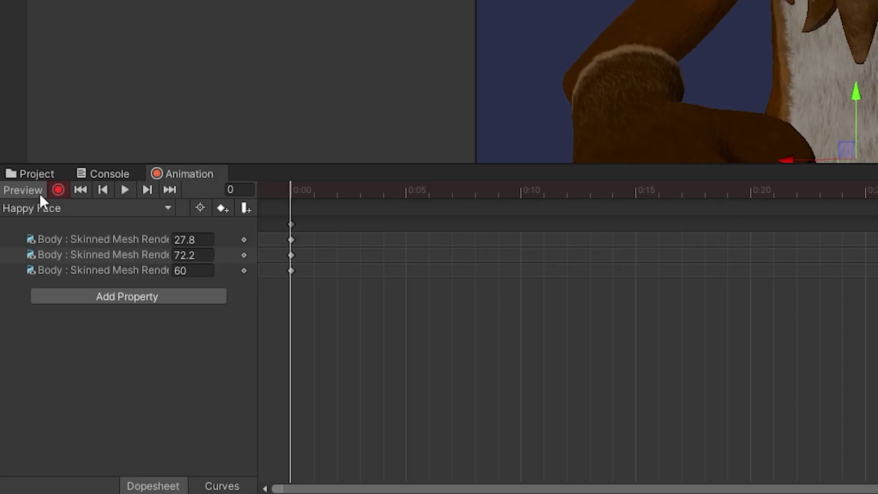
click(56, 190)
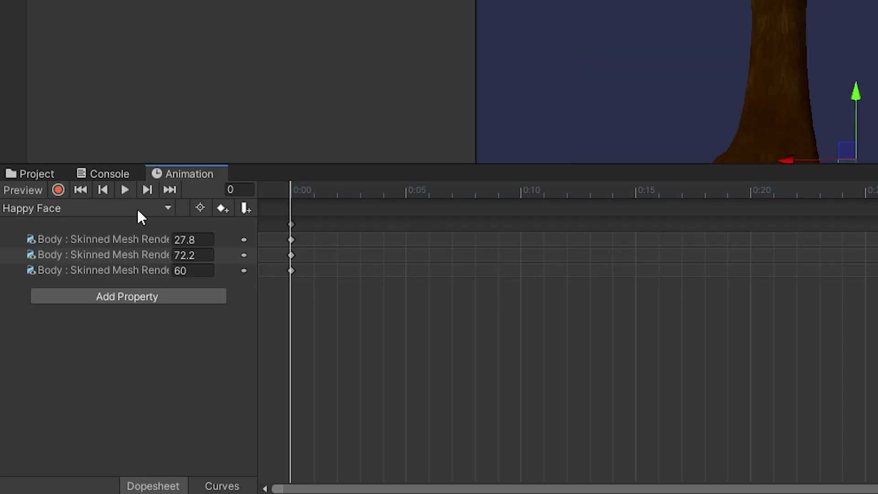
Step: Switch to the Angry Face clip and start recording keyframes
click(83, 209)
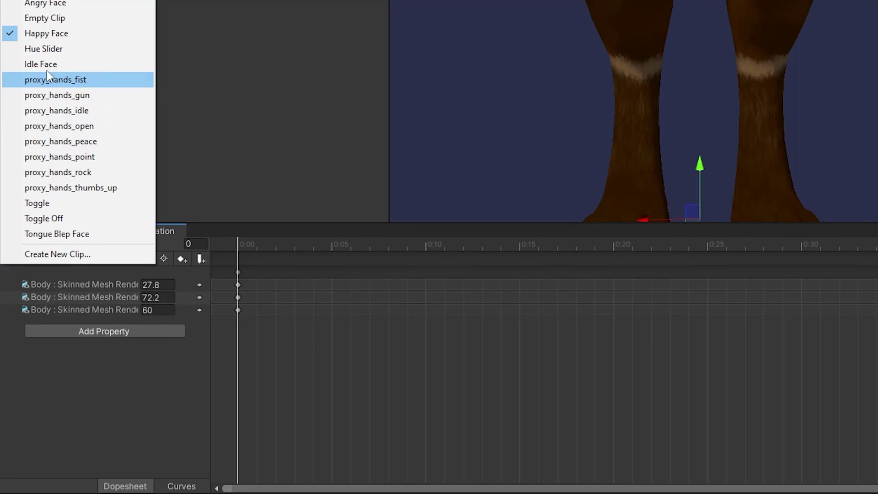
click(36, 14)
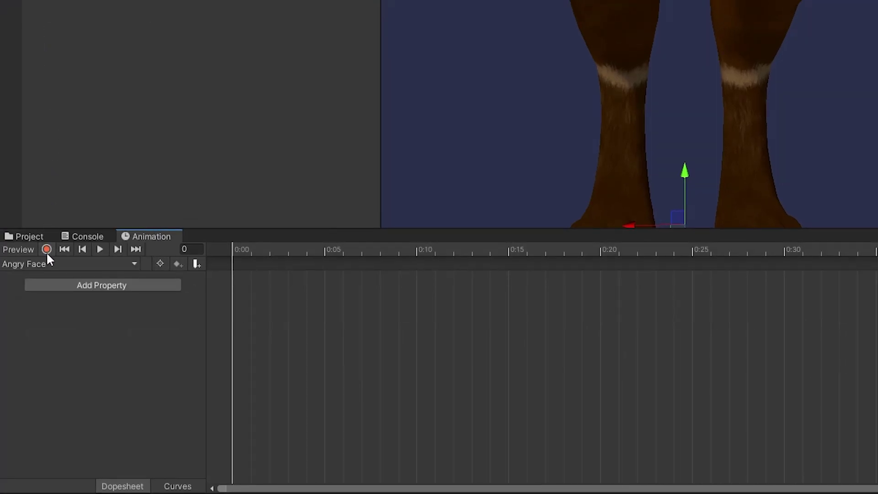
click(45, 251)
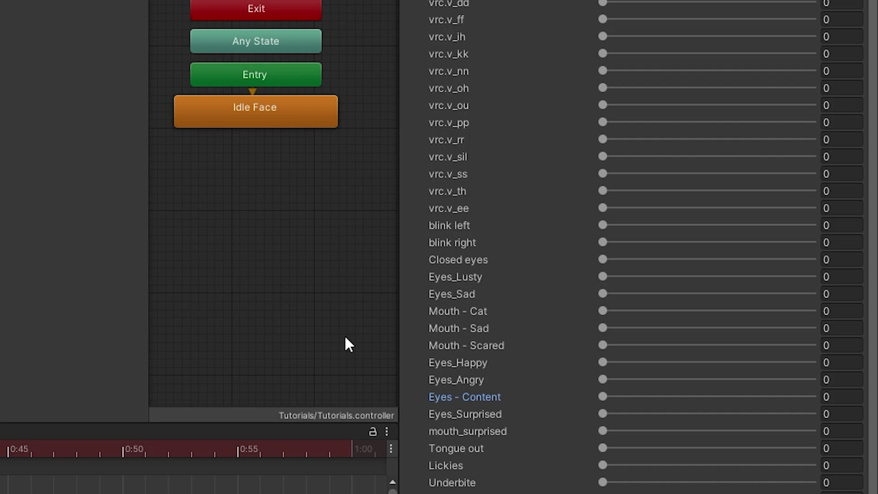
Step: Key Eyes_Angry 100, Eyes - Content 15.1, Mouth - Sad 58.1, Eyes_Sad 14.3, mouth_surprised 49.5; stop recording and preview
drag(603, 380, 846, 402)
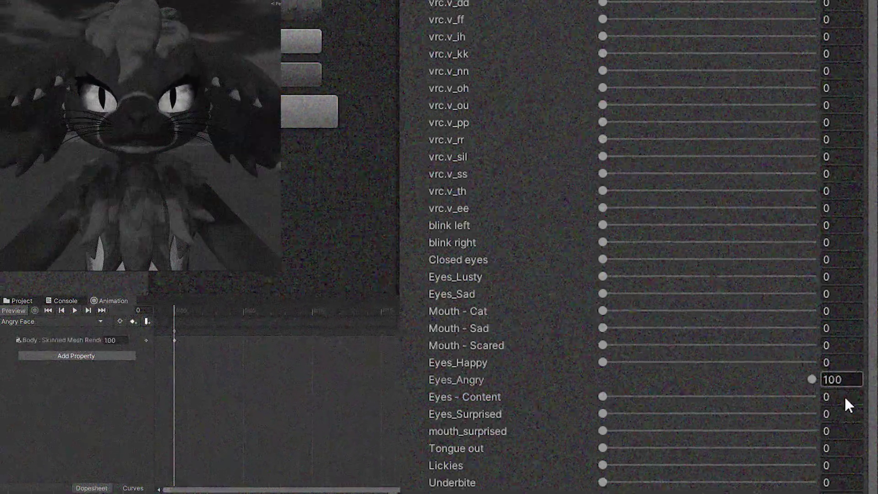
drag(603, 396, 643, 396)
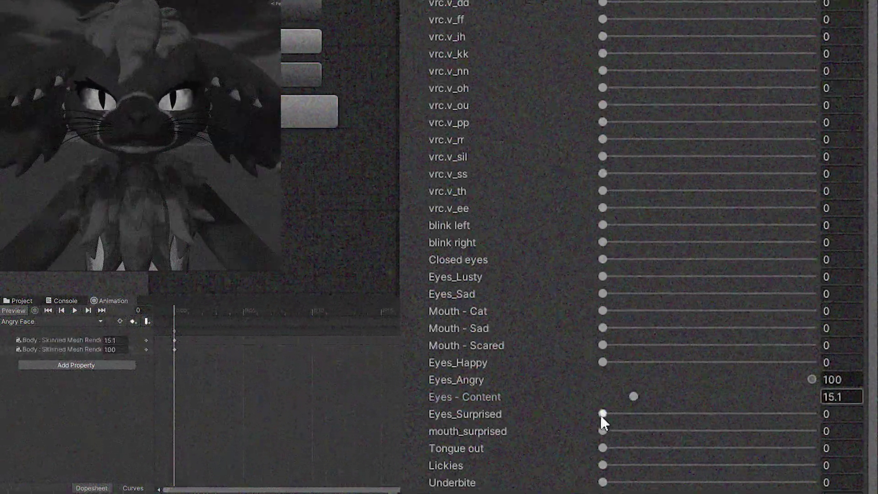
drag(602, 328, 724, 342)
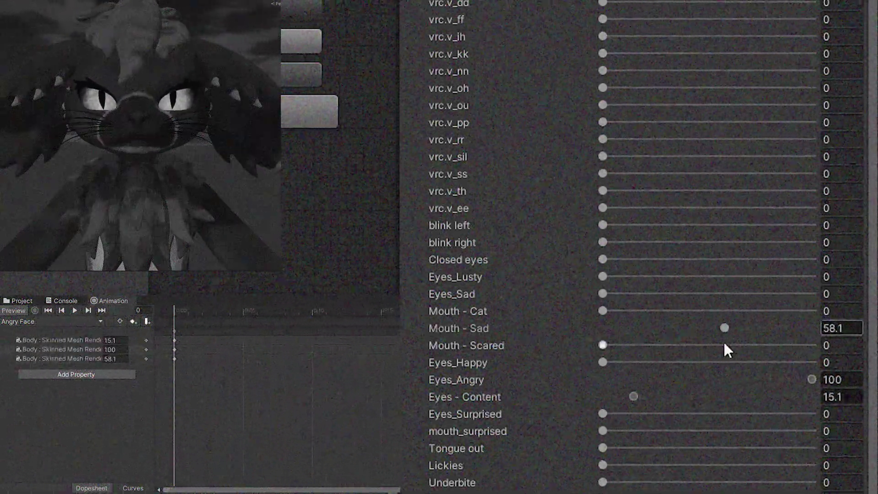
drag(602, 294, 633, 296)
drag(603, 430, 634, 433)
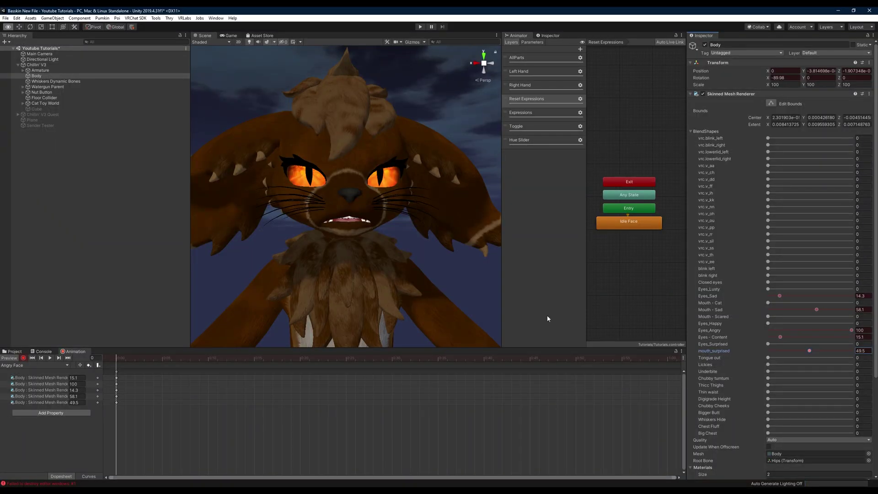
mouse_move(402, 274)
alt+mouse_down()
mouse_move(365, 275)
mouse_move(395, 279)
alt+mouse_up()
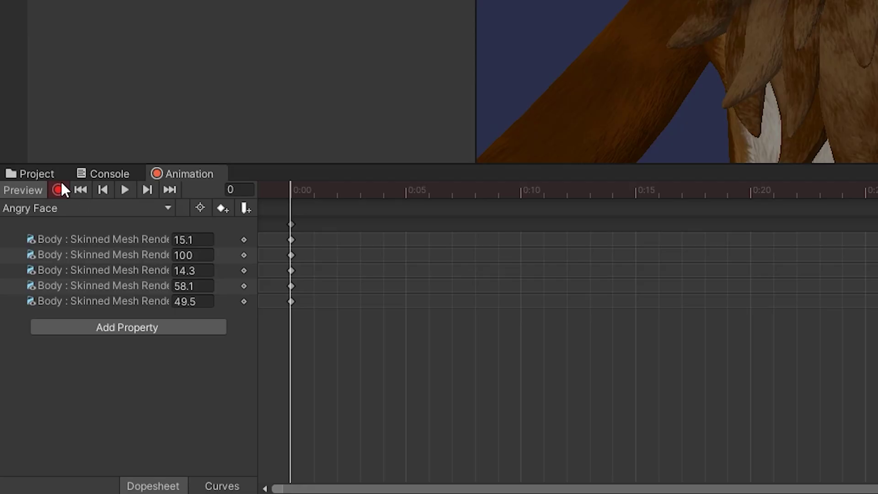
click(24, 358)
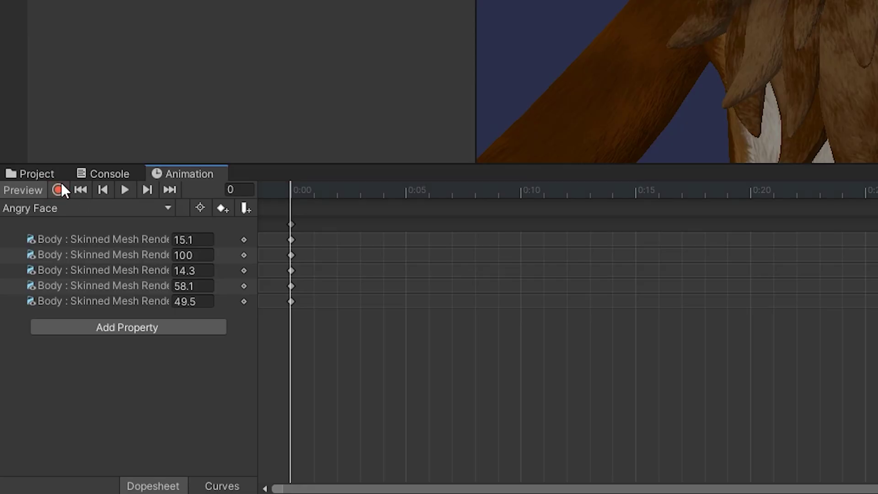
click(28, 188)
Step: Switch to the Tongue Blep Face clip and start recording keyframes
click(93, 209)
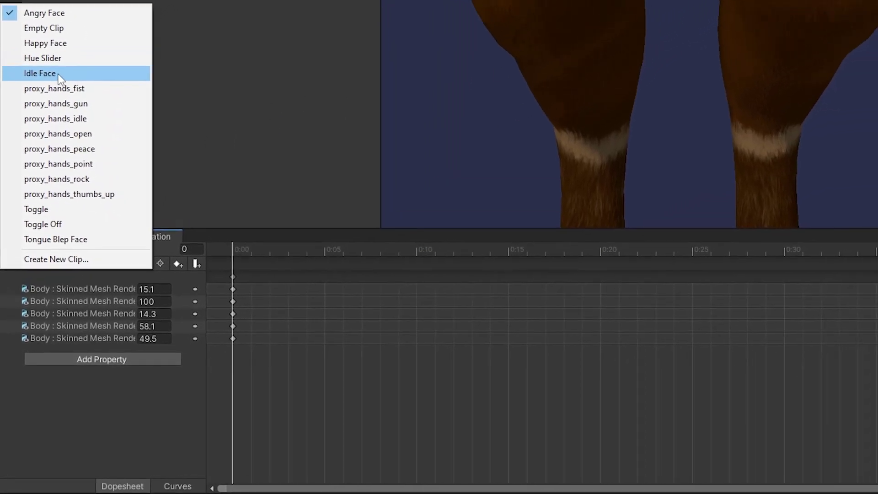
click(46, 241)
click(47, 249)
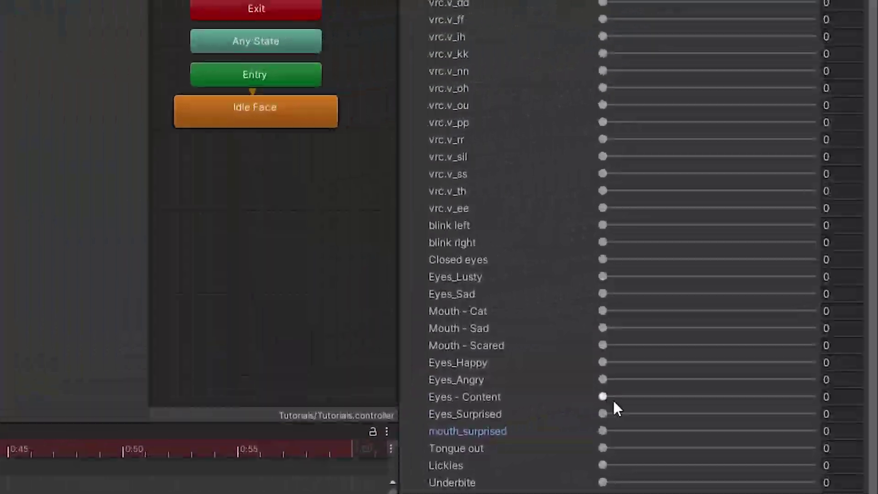
Step: Key Eyes_Happy 54, Eyes - Content 48.9, Tongue out 100 and Underbite 100
drag(680, 347, 797, 350)
drag(681, 380, 783, 380)
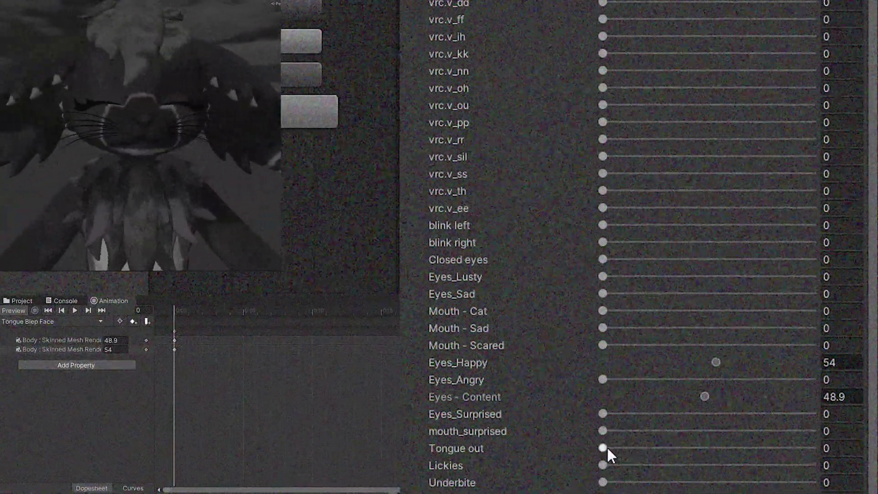
drag(603, 448, 812, 448)
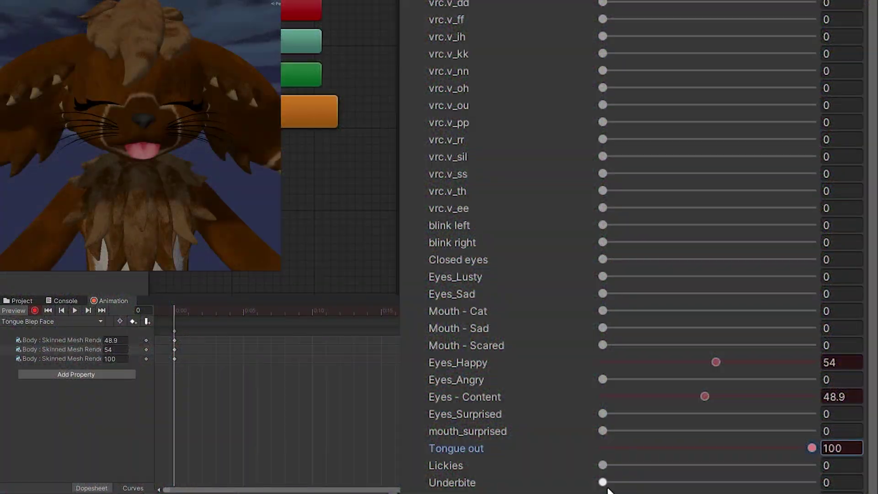
drag(607, 488, 669, 489)
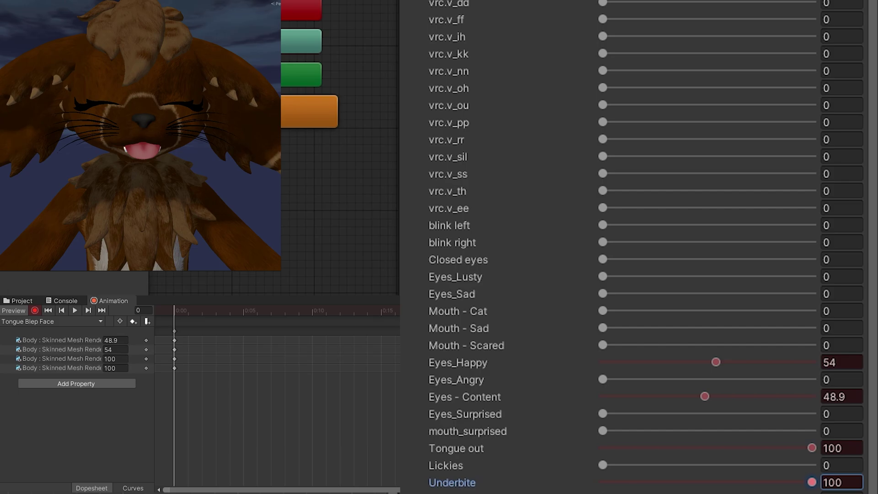
mouse_move(170, 206)
alt+mouse_down()
mouse_move(225, 209)
mouse_move(249, 196)
mouse_move(146, 207)
mouse_move(178, 211)
alt+mouse_up()
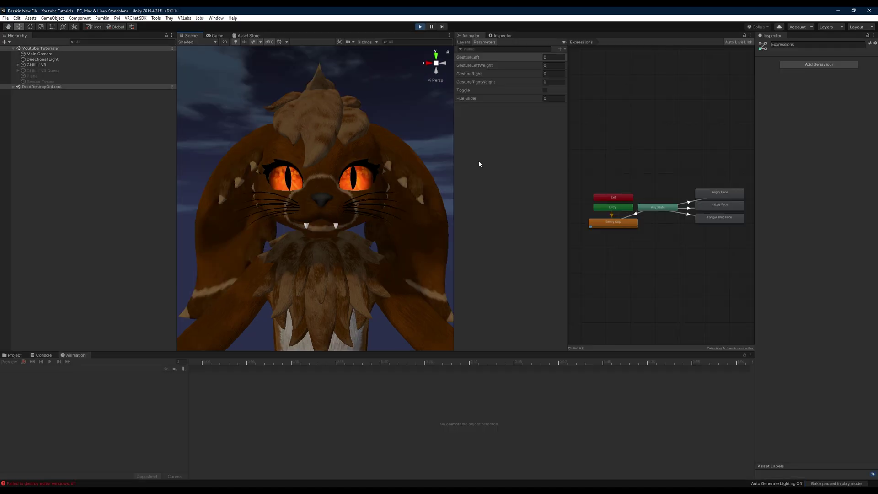
Step: Test the faces by setting GestureRight to 1, 3, then 4, ending back at 1
click(551, 73)
text(1)
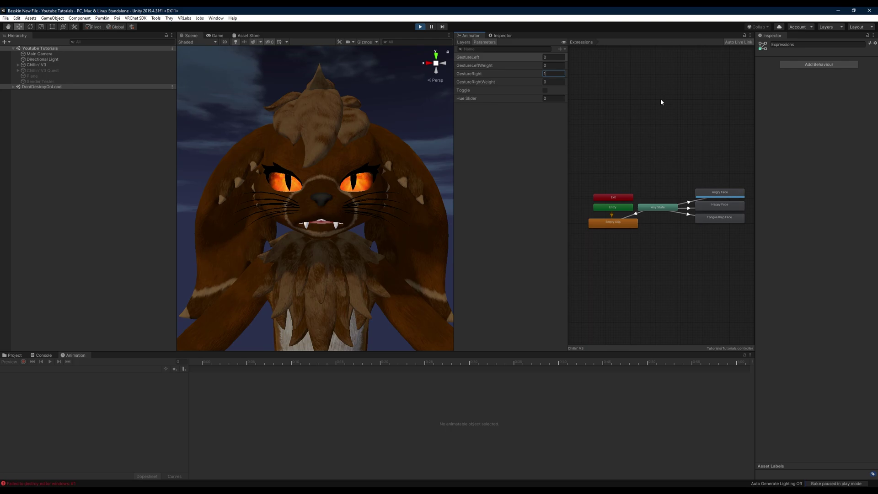
key(BackSpace)
text(3)
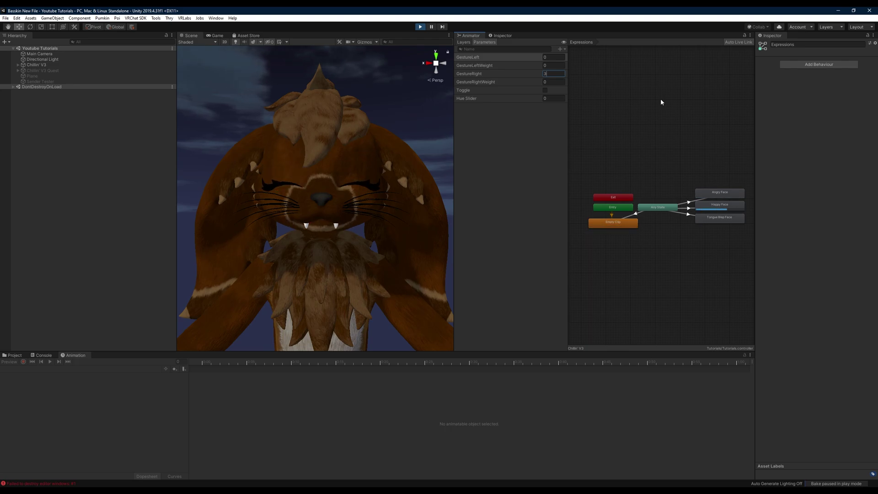
key(BackSpace)
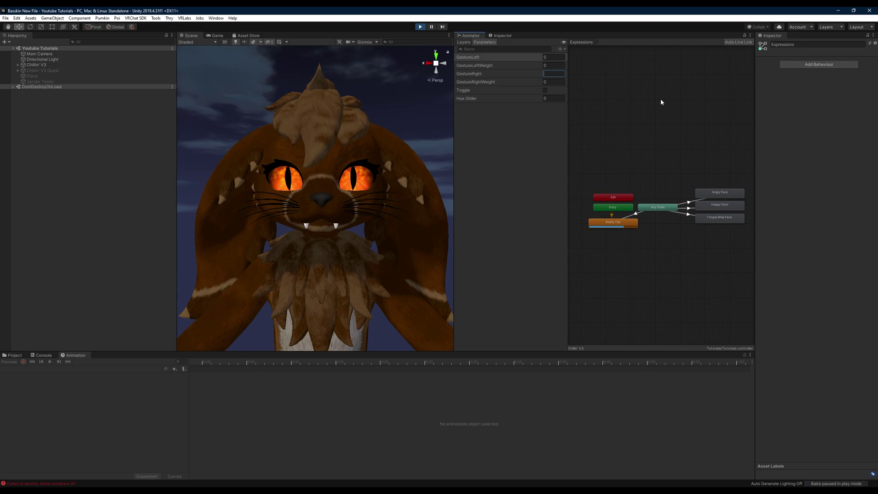
text(4)
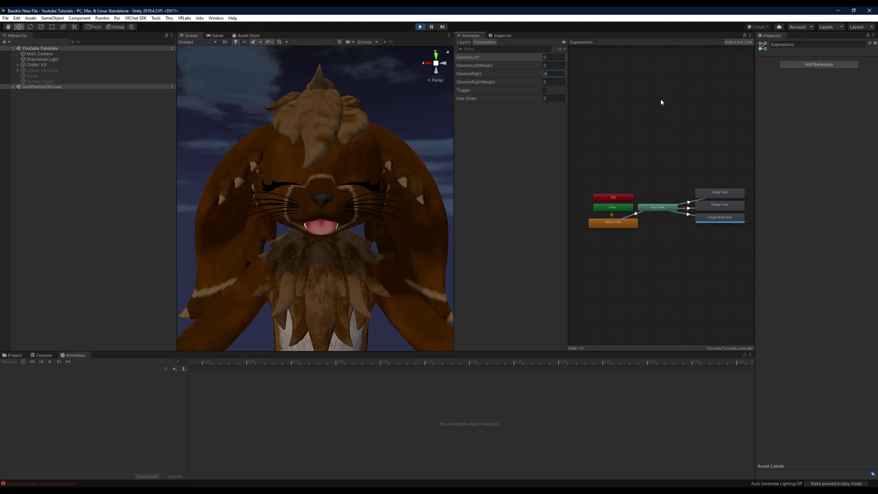
key(BackSpace)
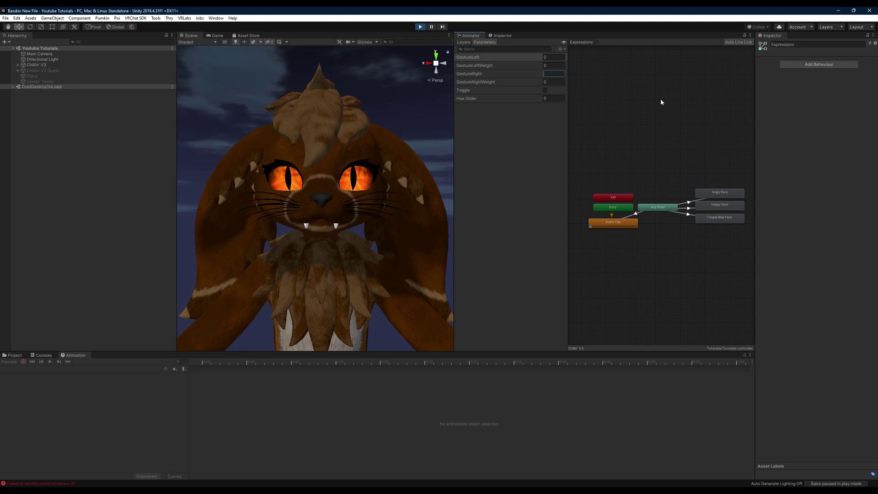
text(1)
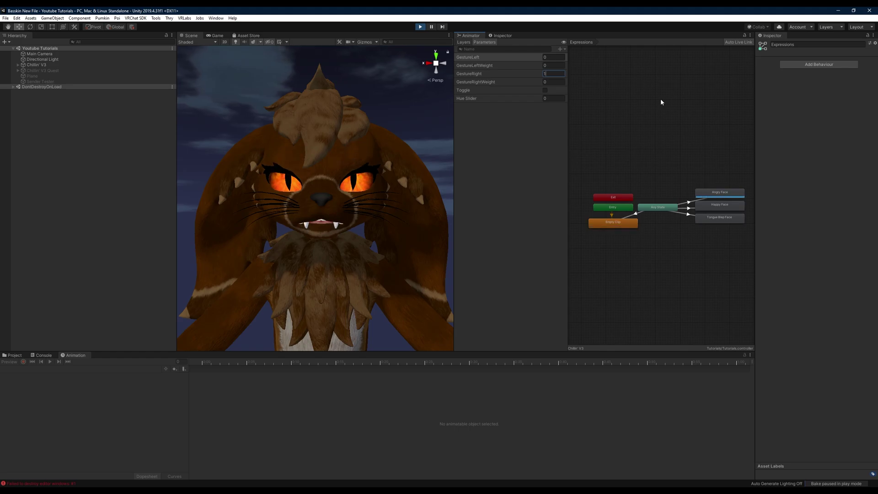